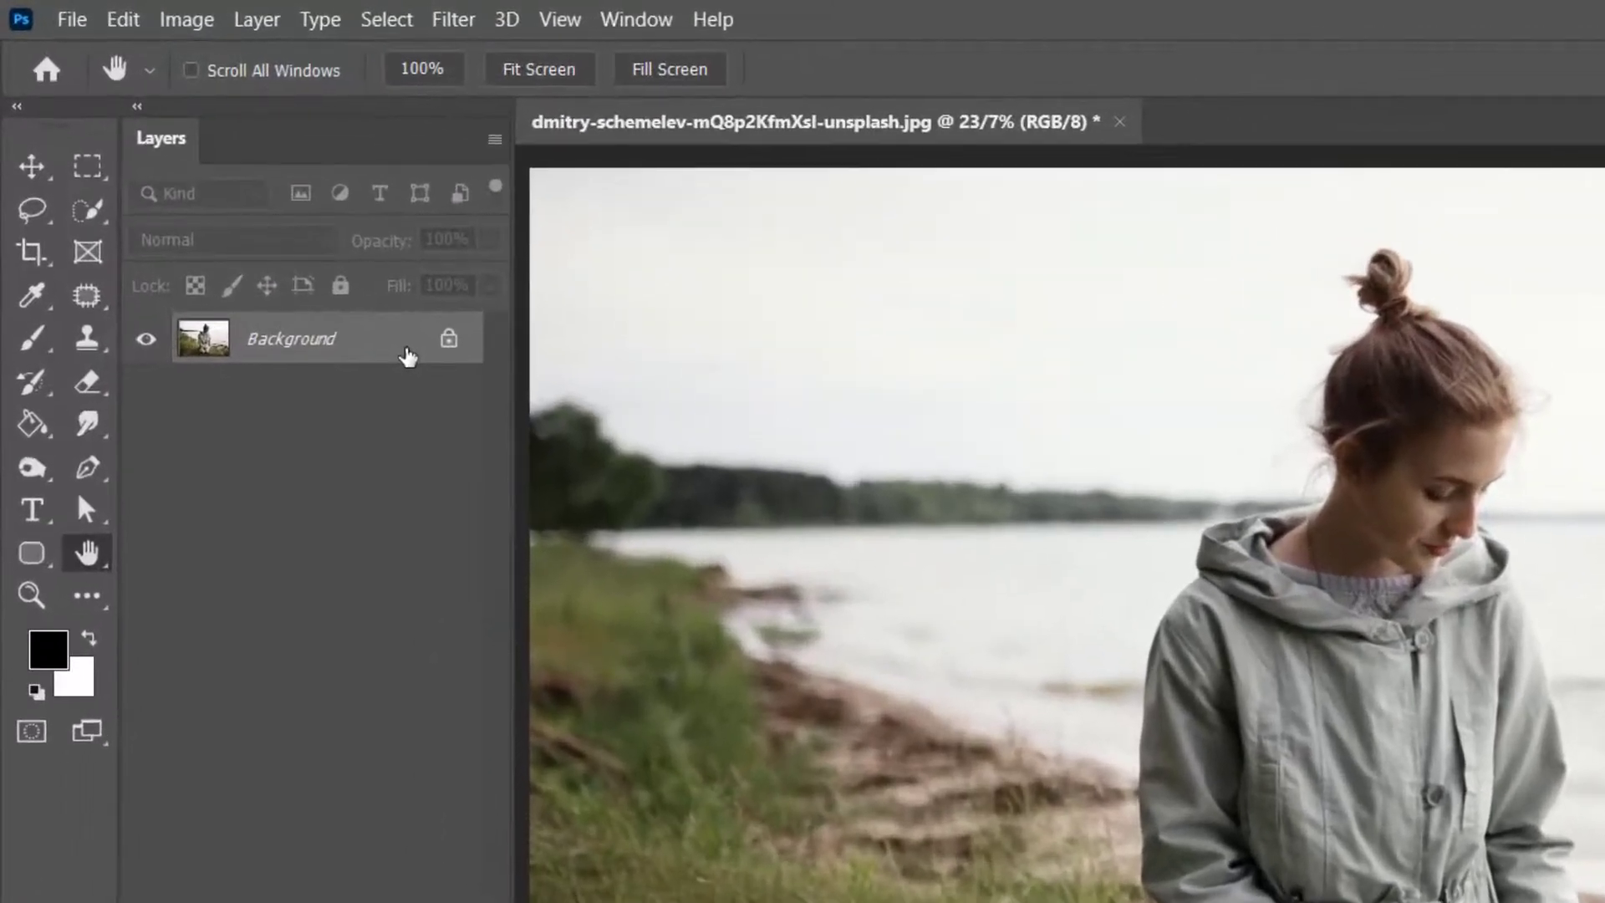
Step: Duplicate the photo into Layer 1, make it a smart object, and apply the Camera Raw Filter
key("ctrl+j")
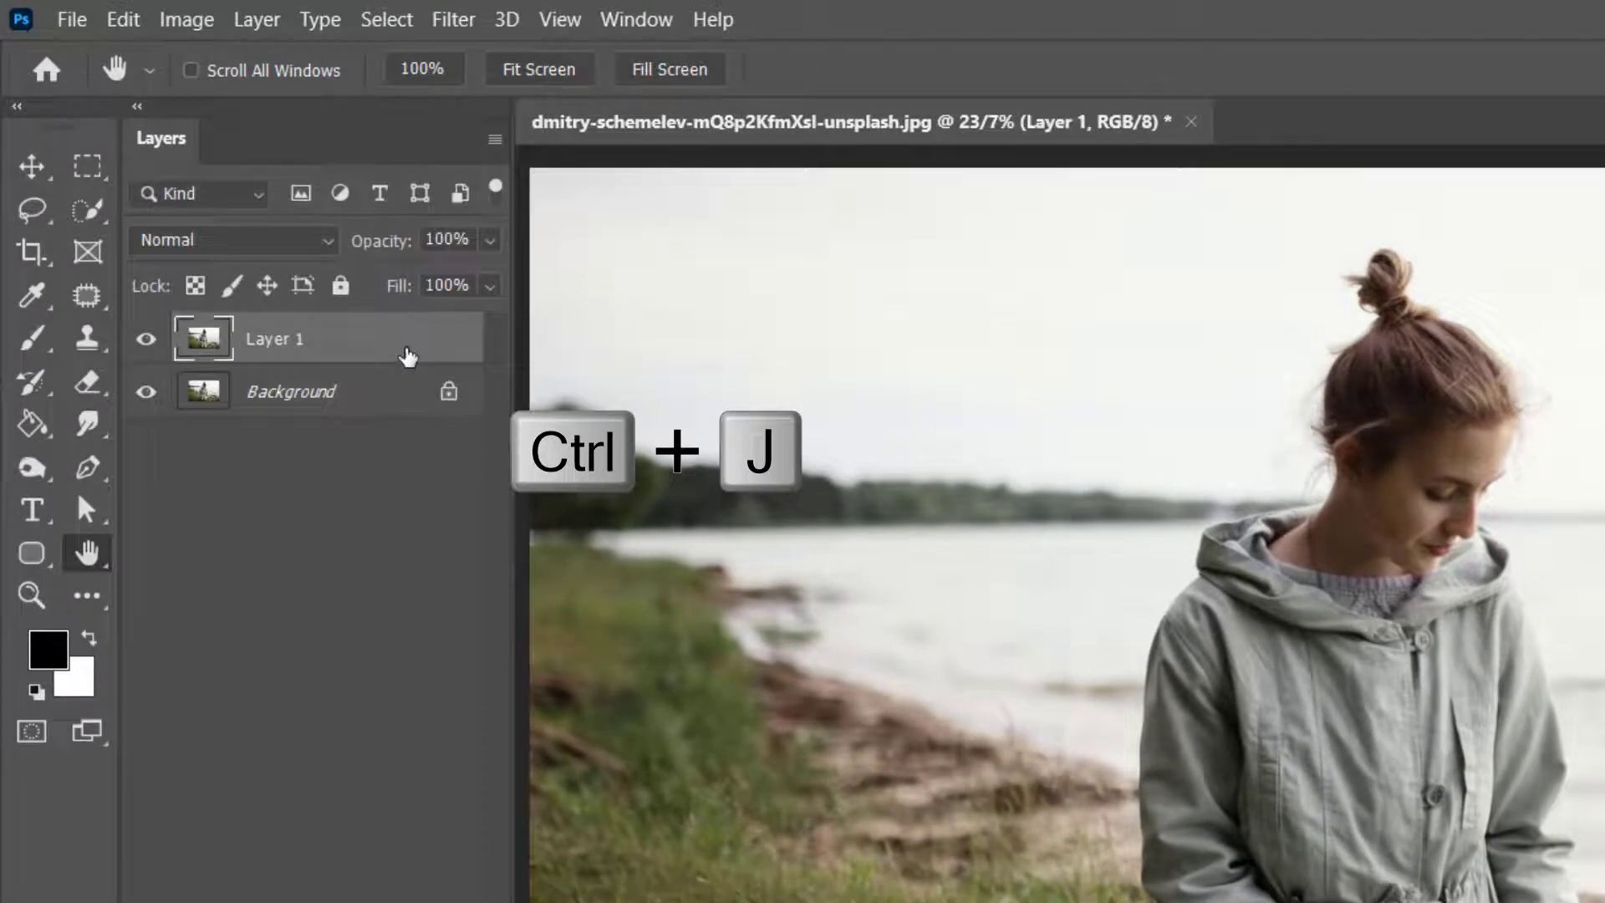
right_click(407, 356)
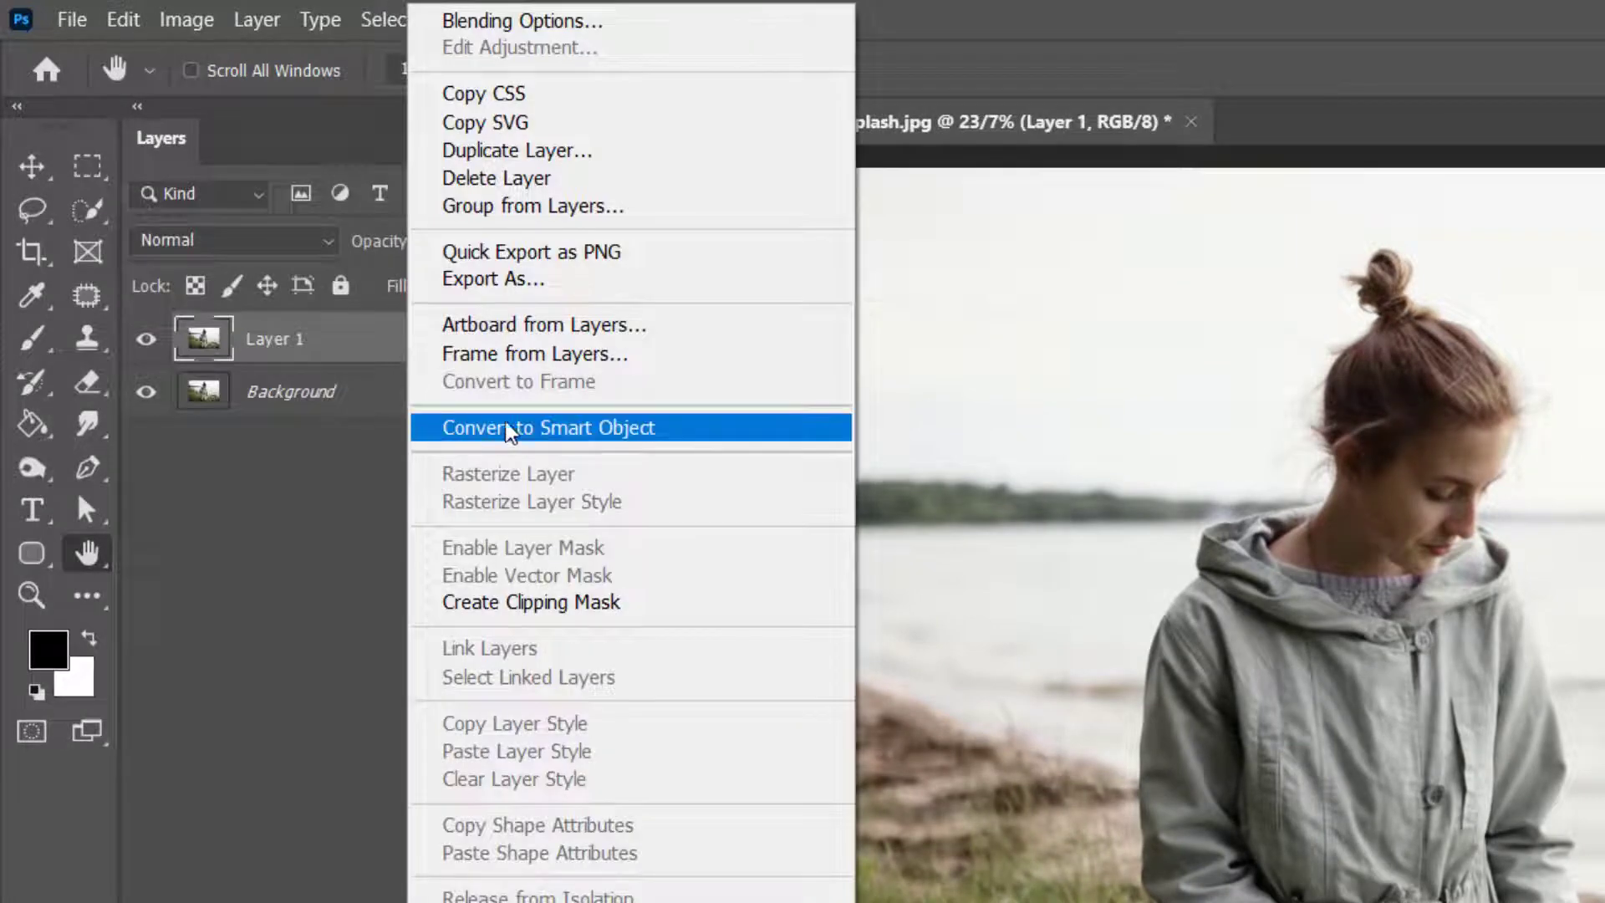
left_click(701, 429)
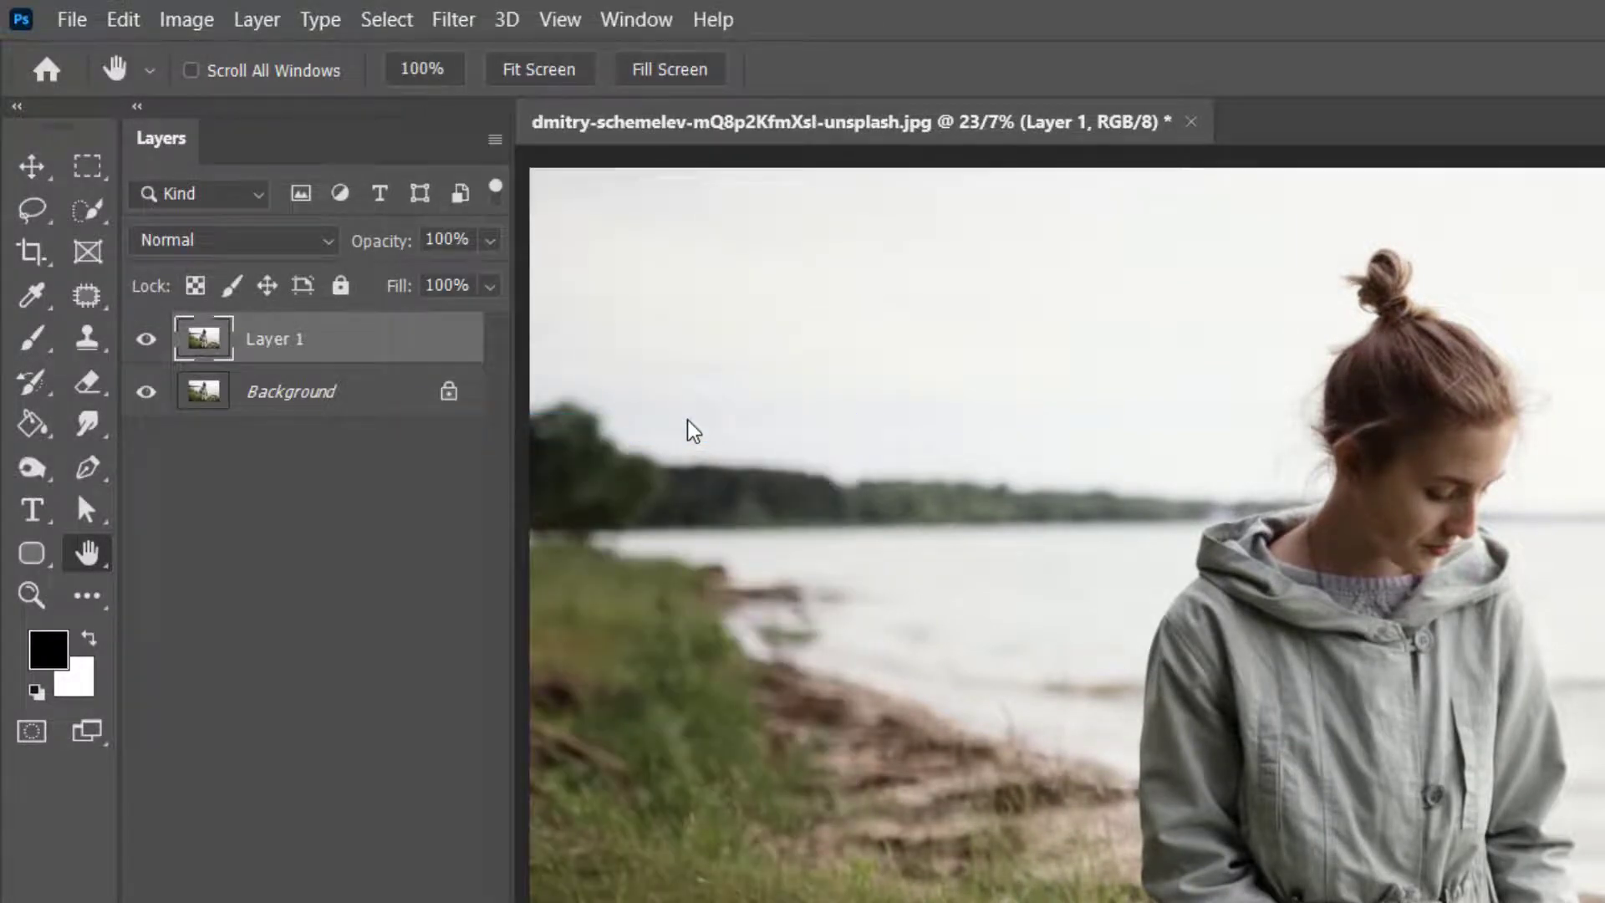
left_click(456, 20)
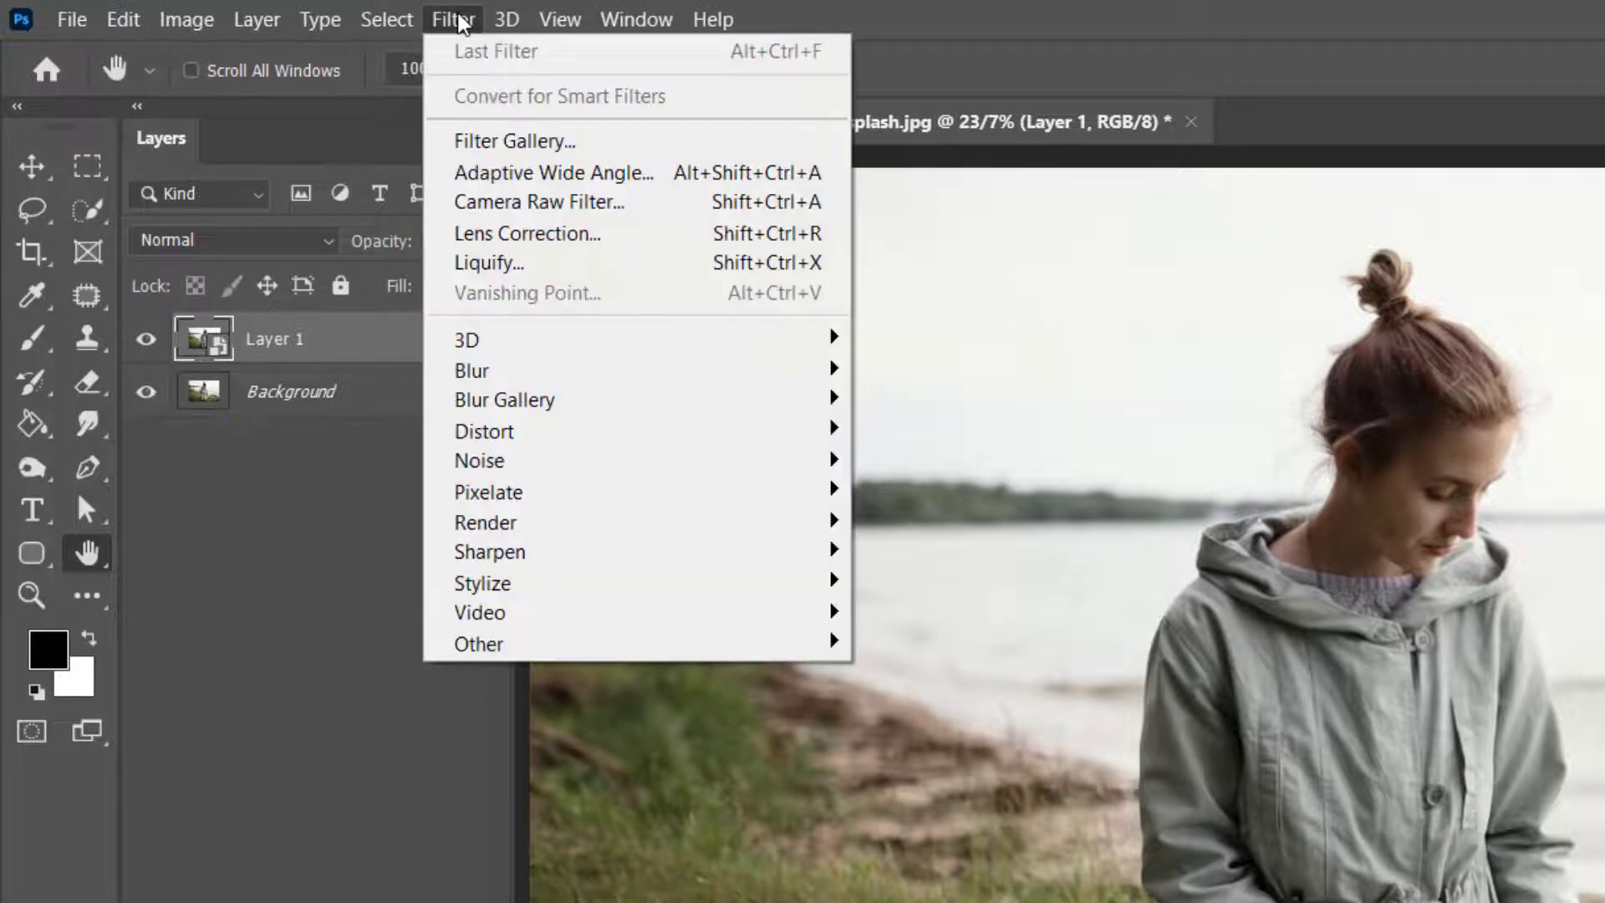
left_click(613, 205)
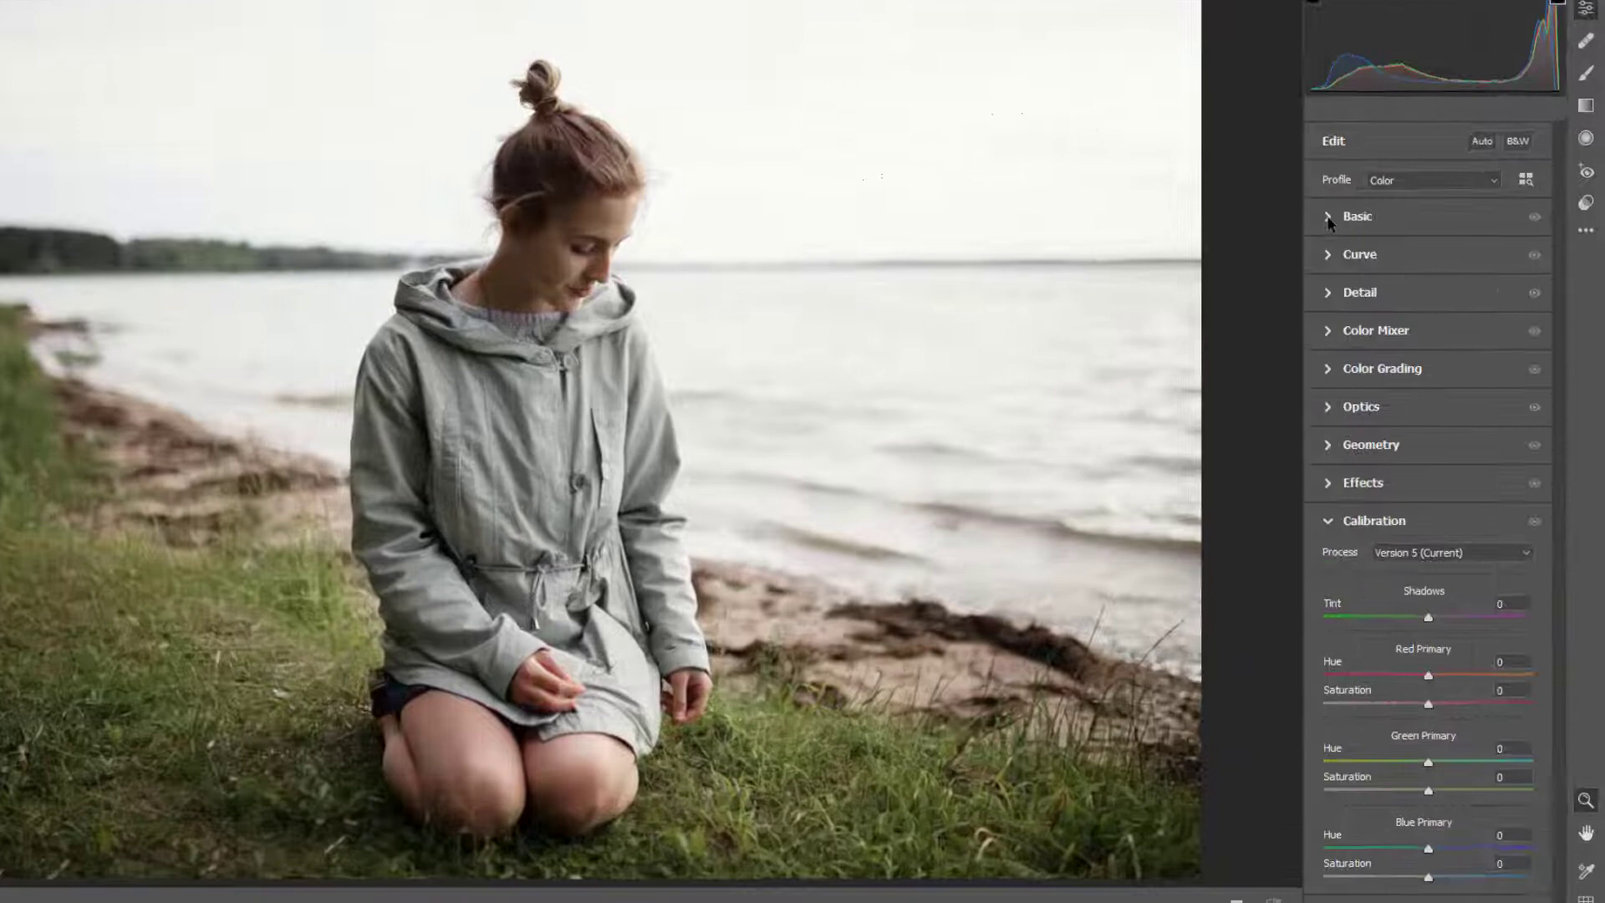
Step: In the Basic panel, set Temperature to -5 and Highlights to -100
left_click(1328, 217)
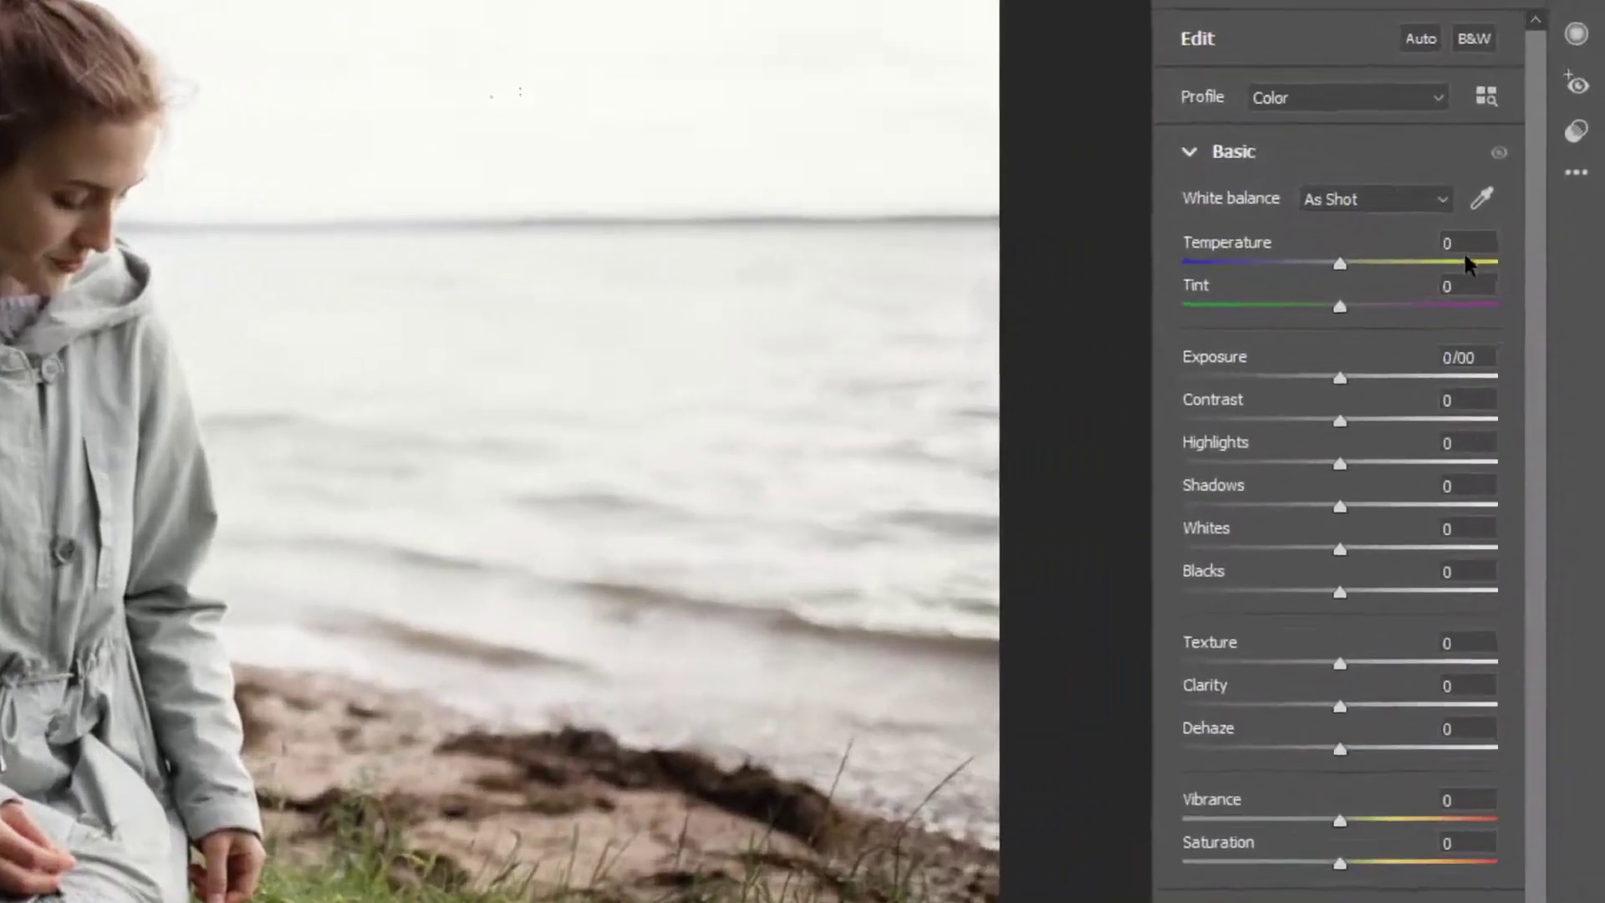
type("-5")
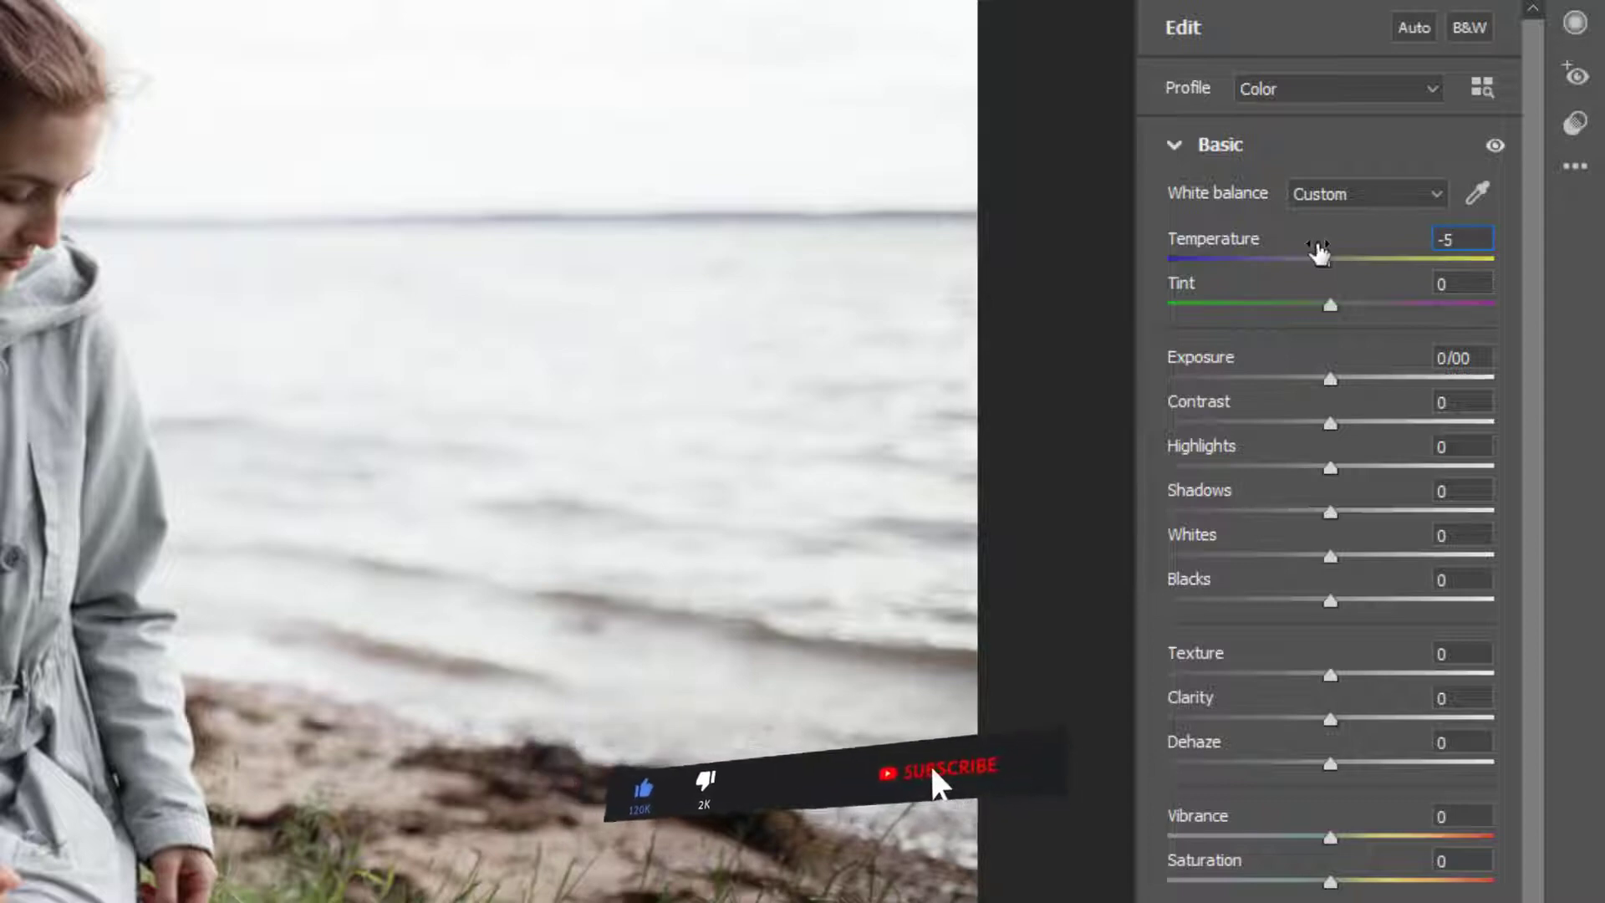
left_click(1463, 446)
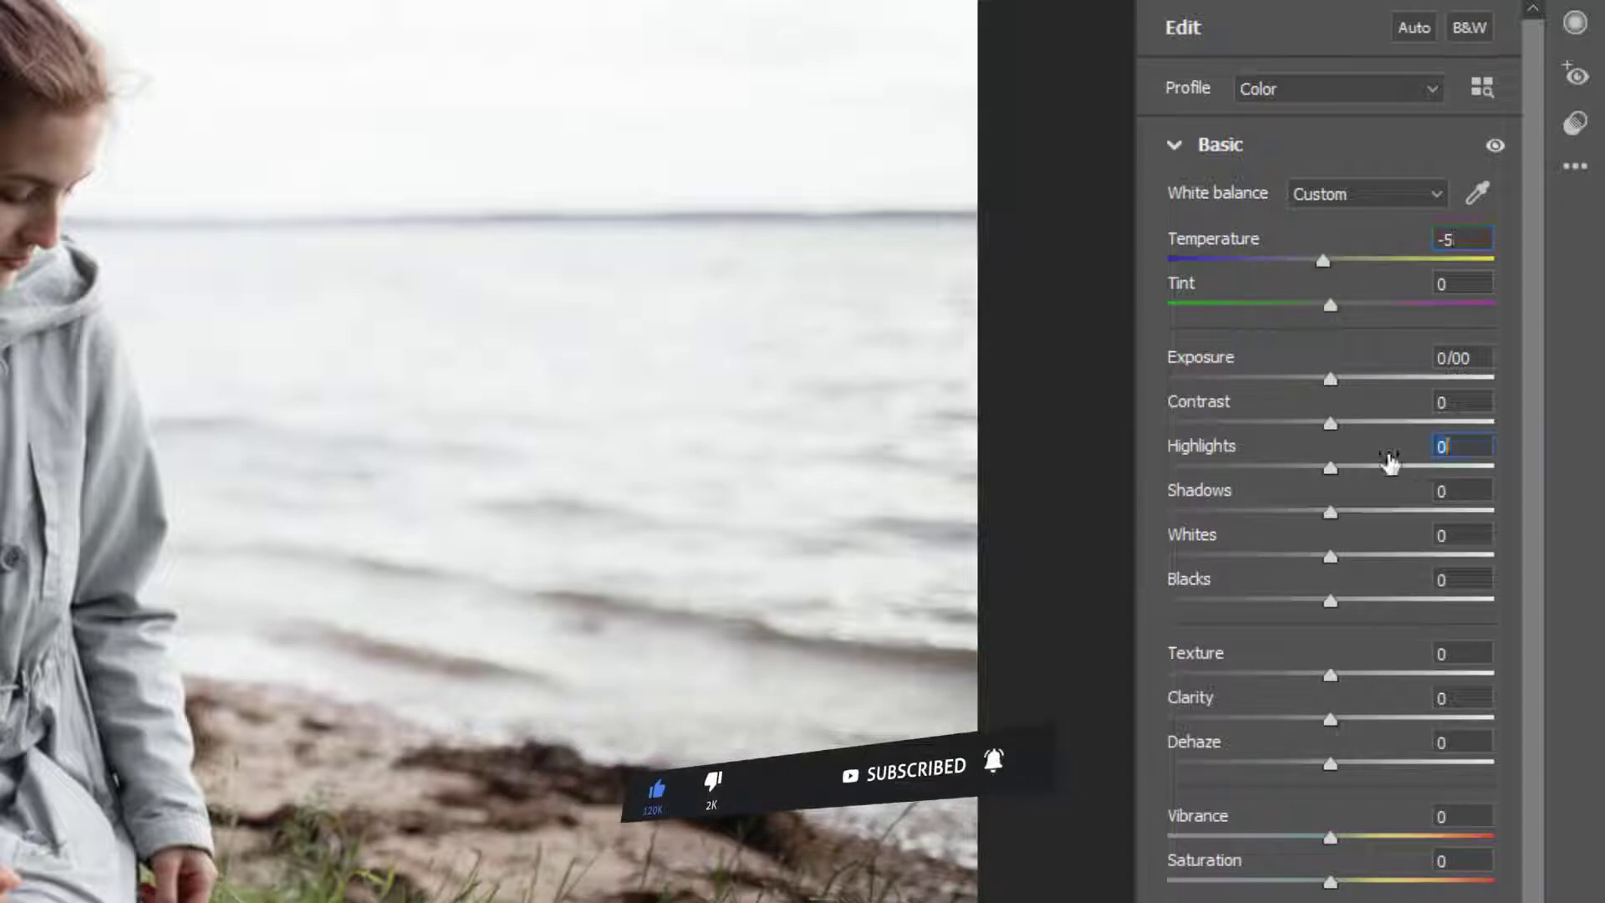
type("-100")
key("Return")
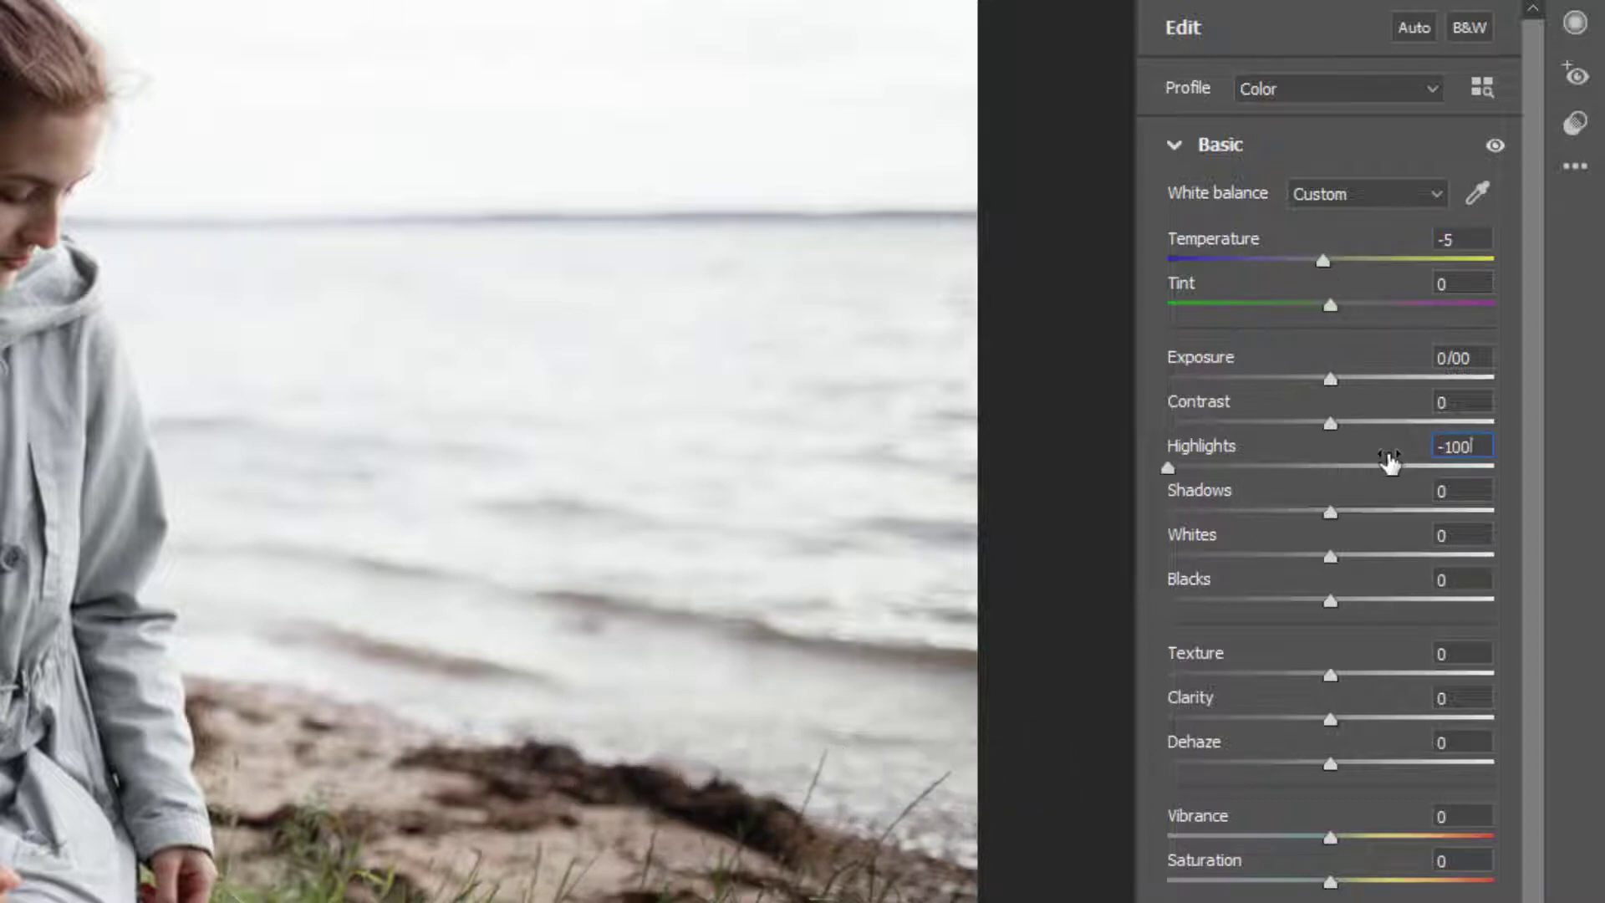
Step: Set Shadows +61, Whites -28, Blacks +40, Clarity +28 and Vibrance -25
key("Tab")
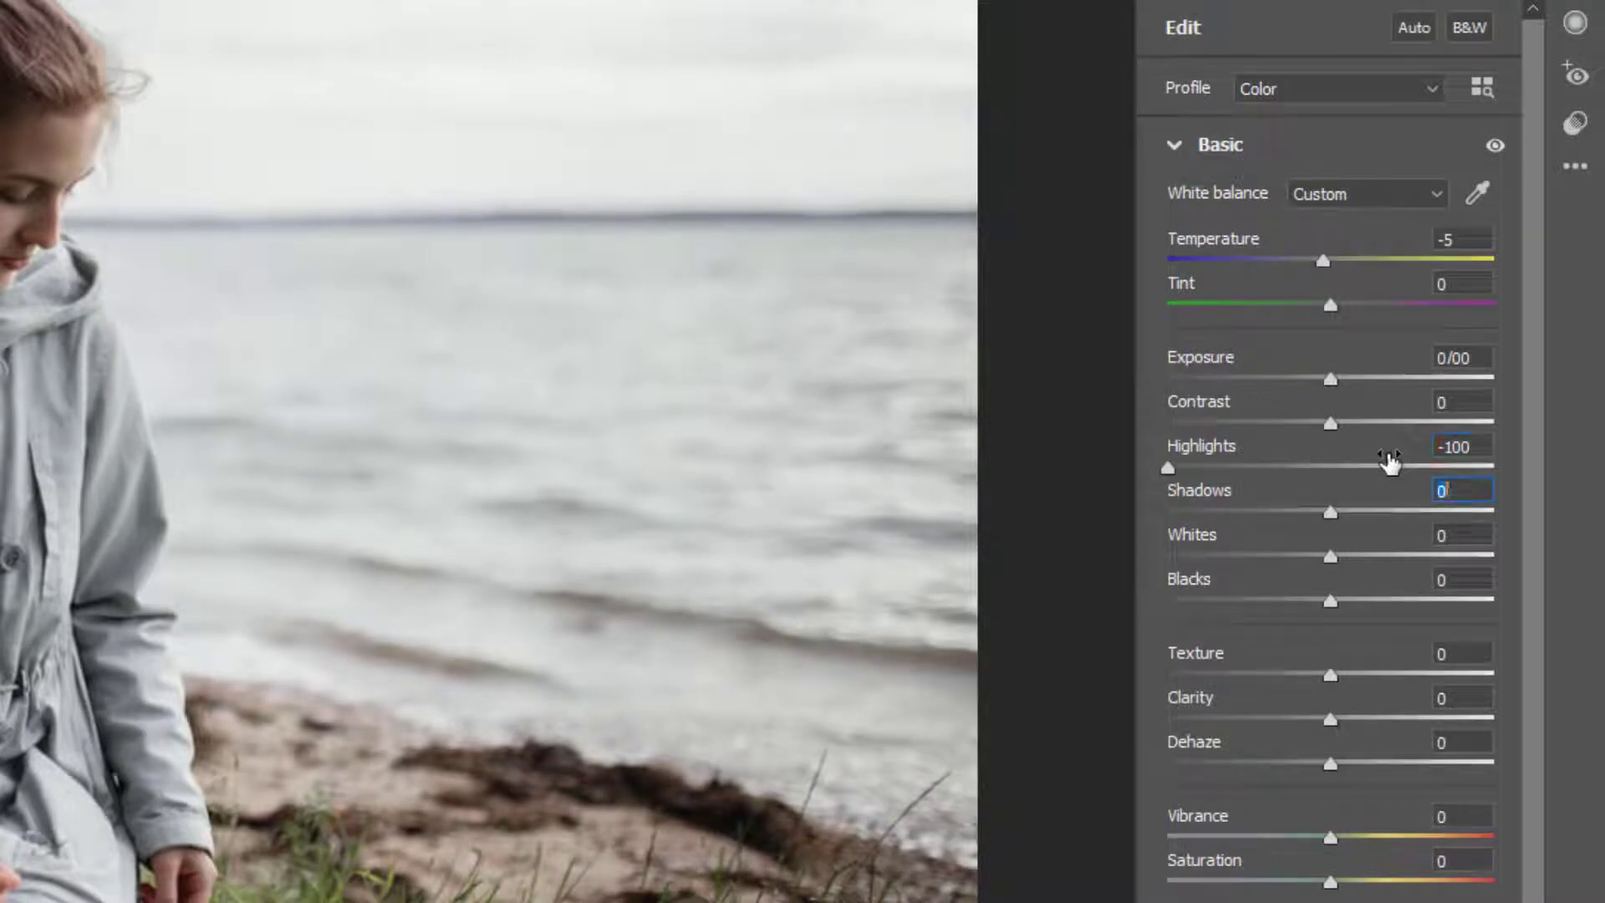
type("61")
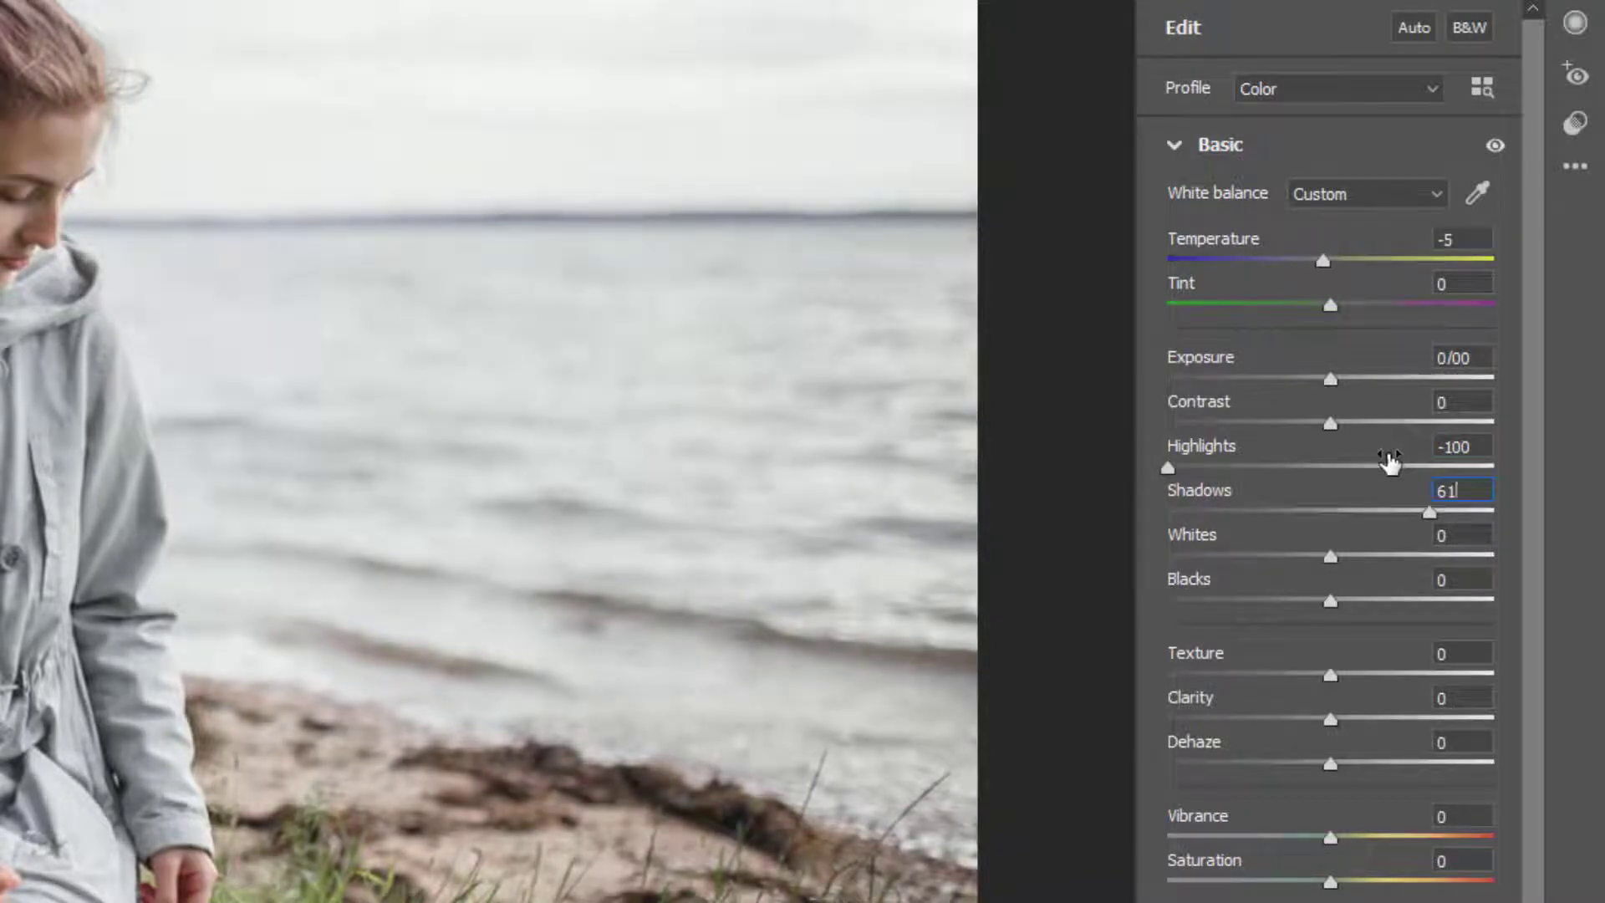
key("Tab")
type("-28")
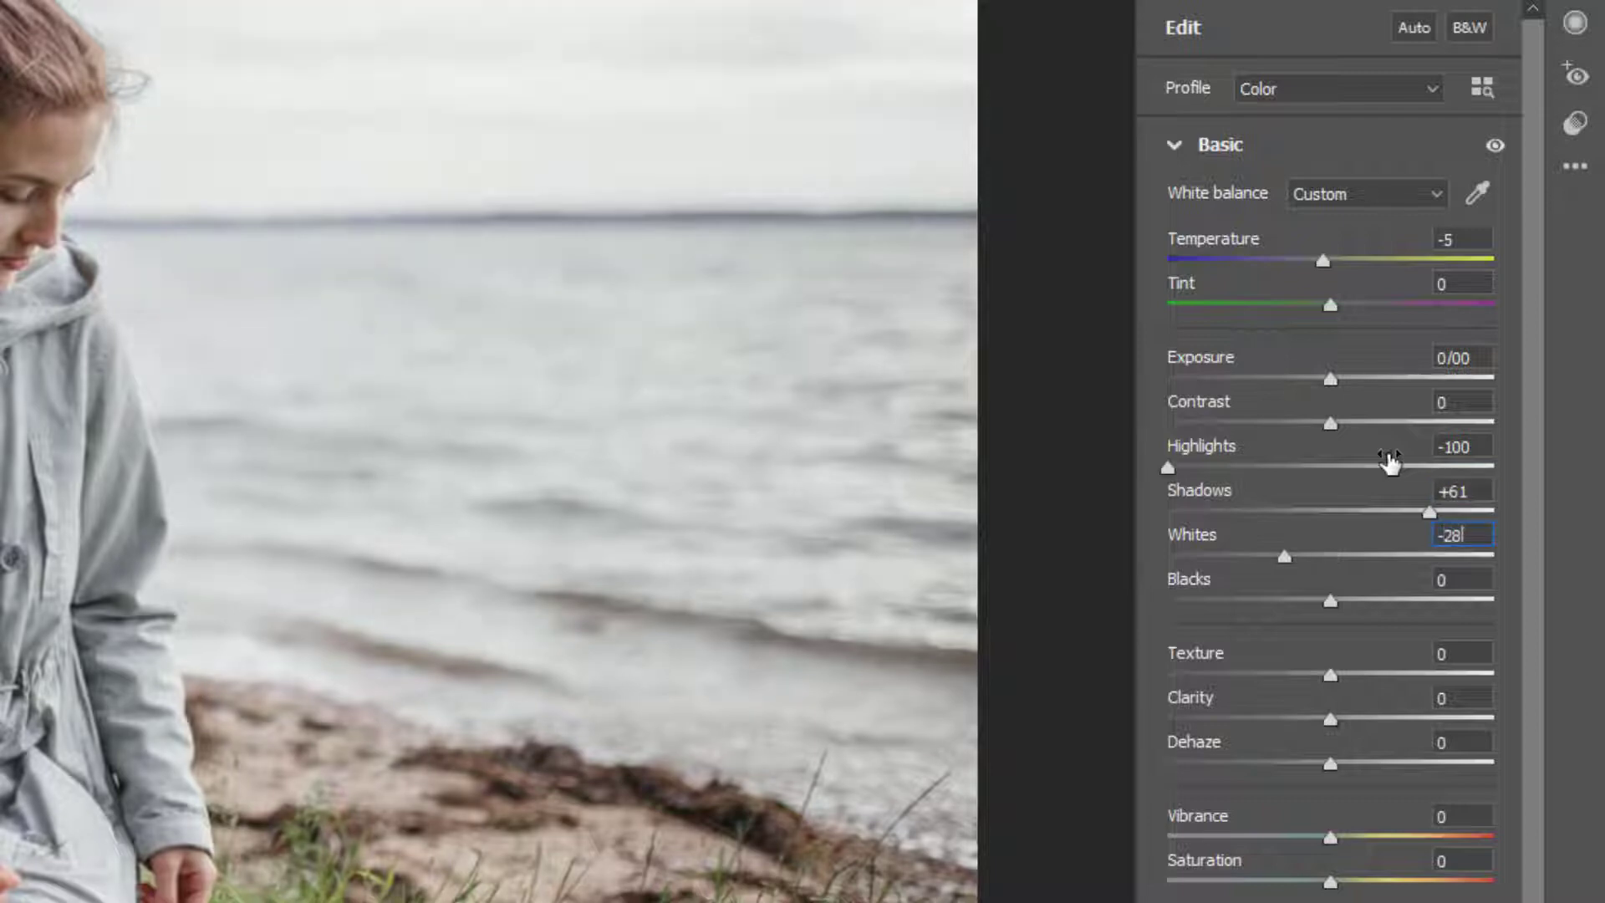
key("Tab")
type("4")
type("0")
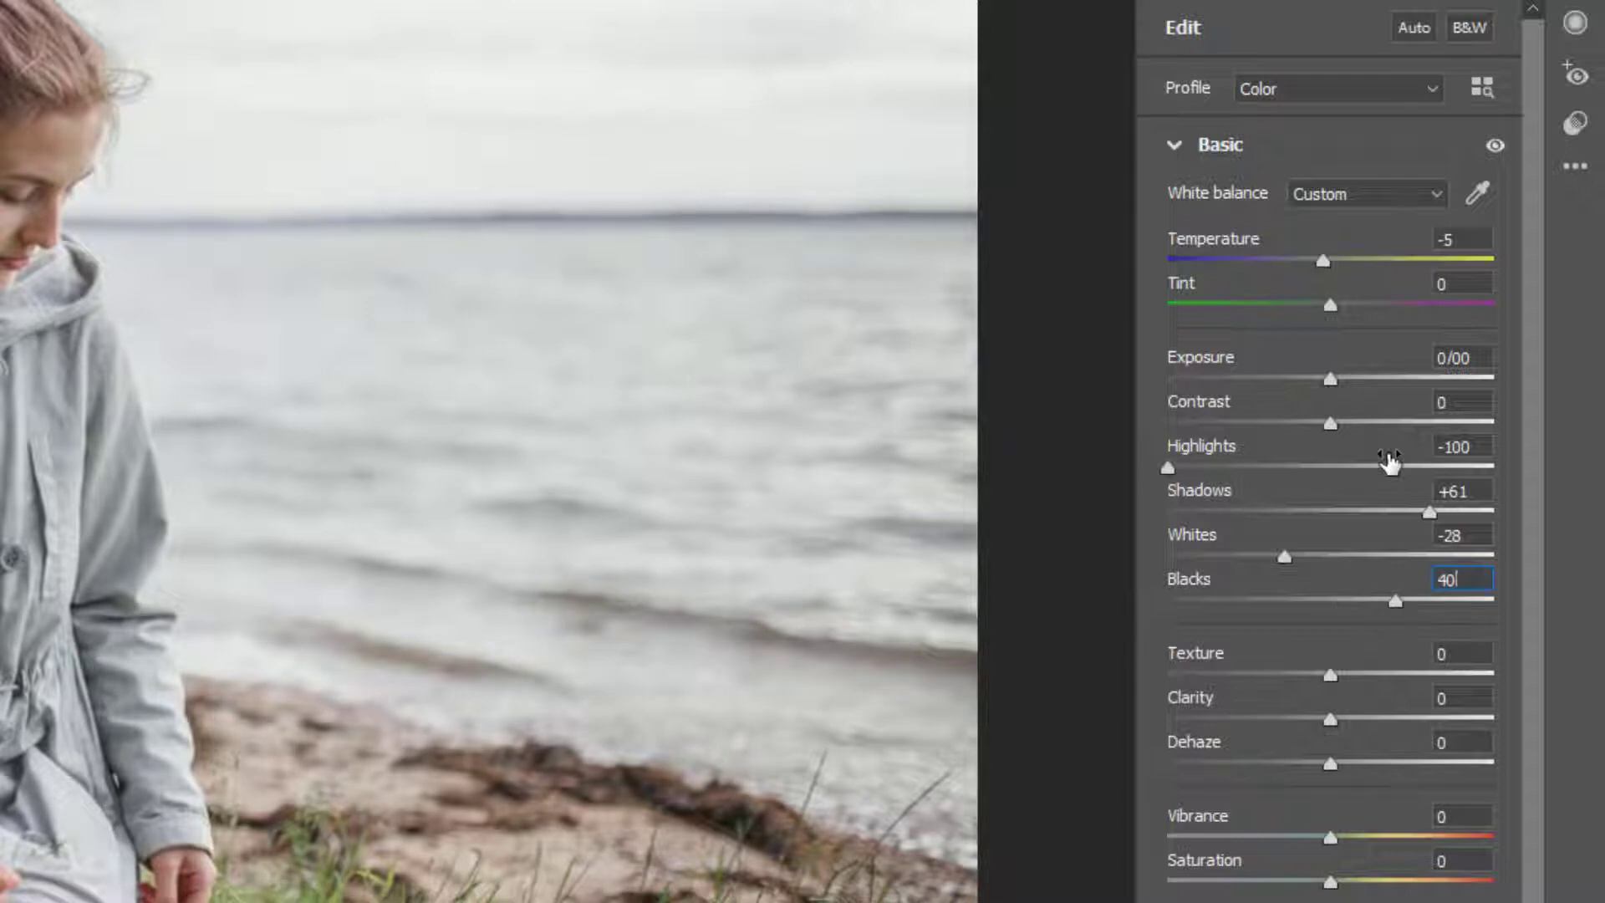
key("Tab")
key("Tab")
type("2")
type("8")
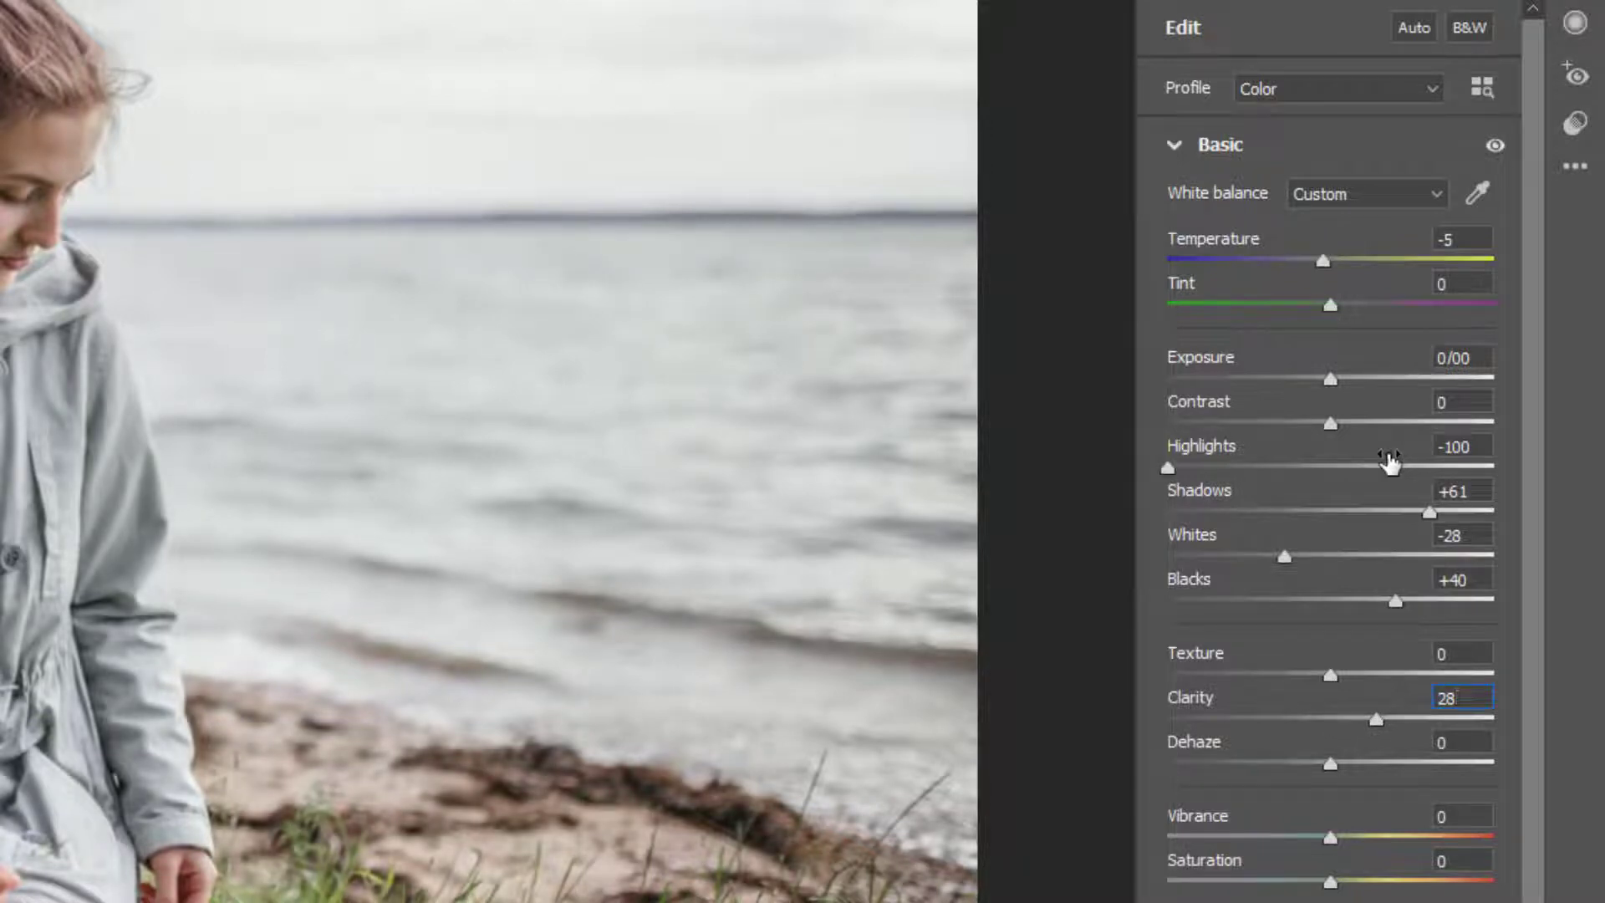
key("Tab")
key("Tab")
type("-25")
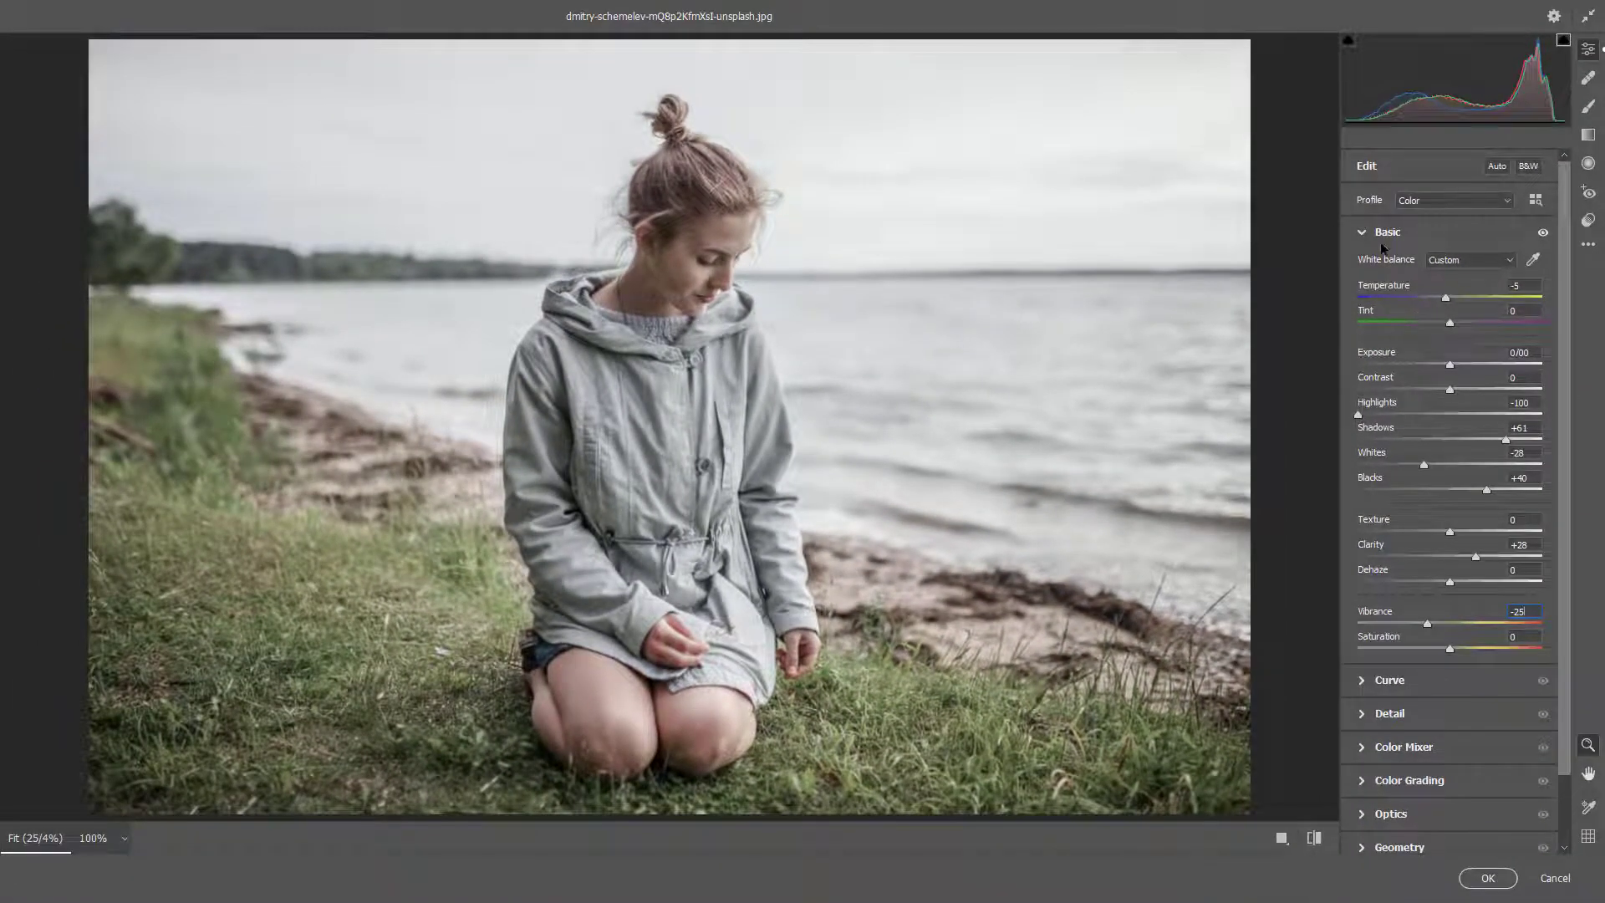
Step: In the Curve panel, set Highlights +15, Lights -3, Darks -20 and Shadows +30
left_click(1363, 234)
left_click(1361, 264)
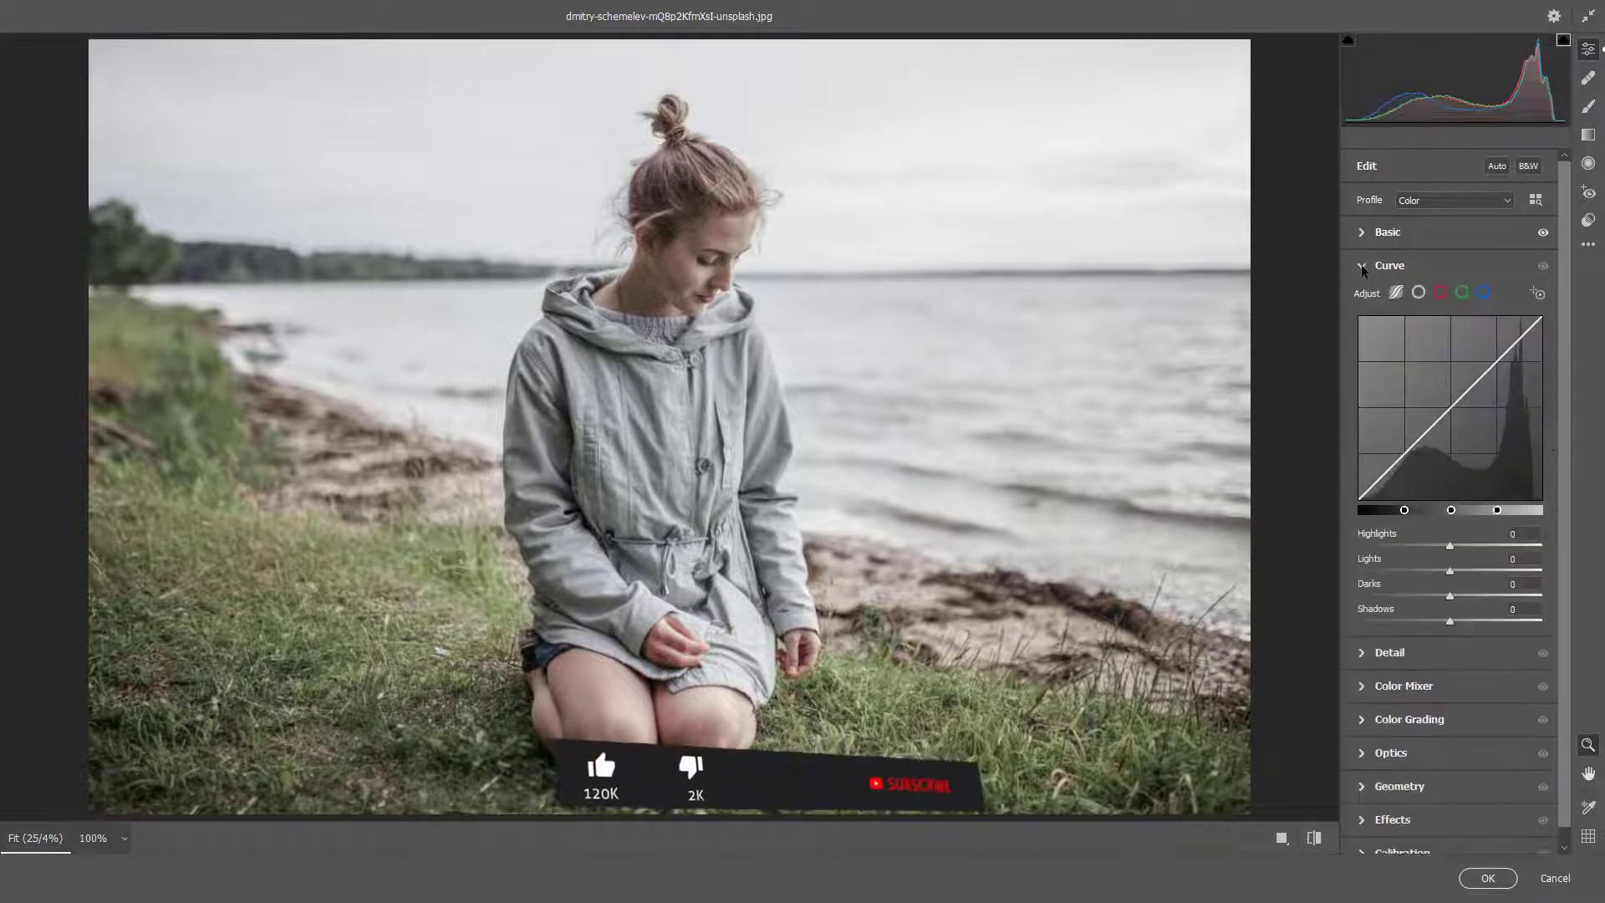
left_click(1522, 533)
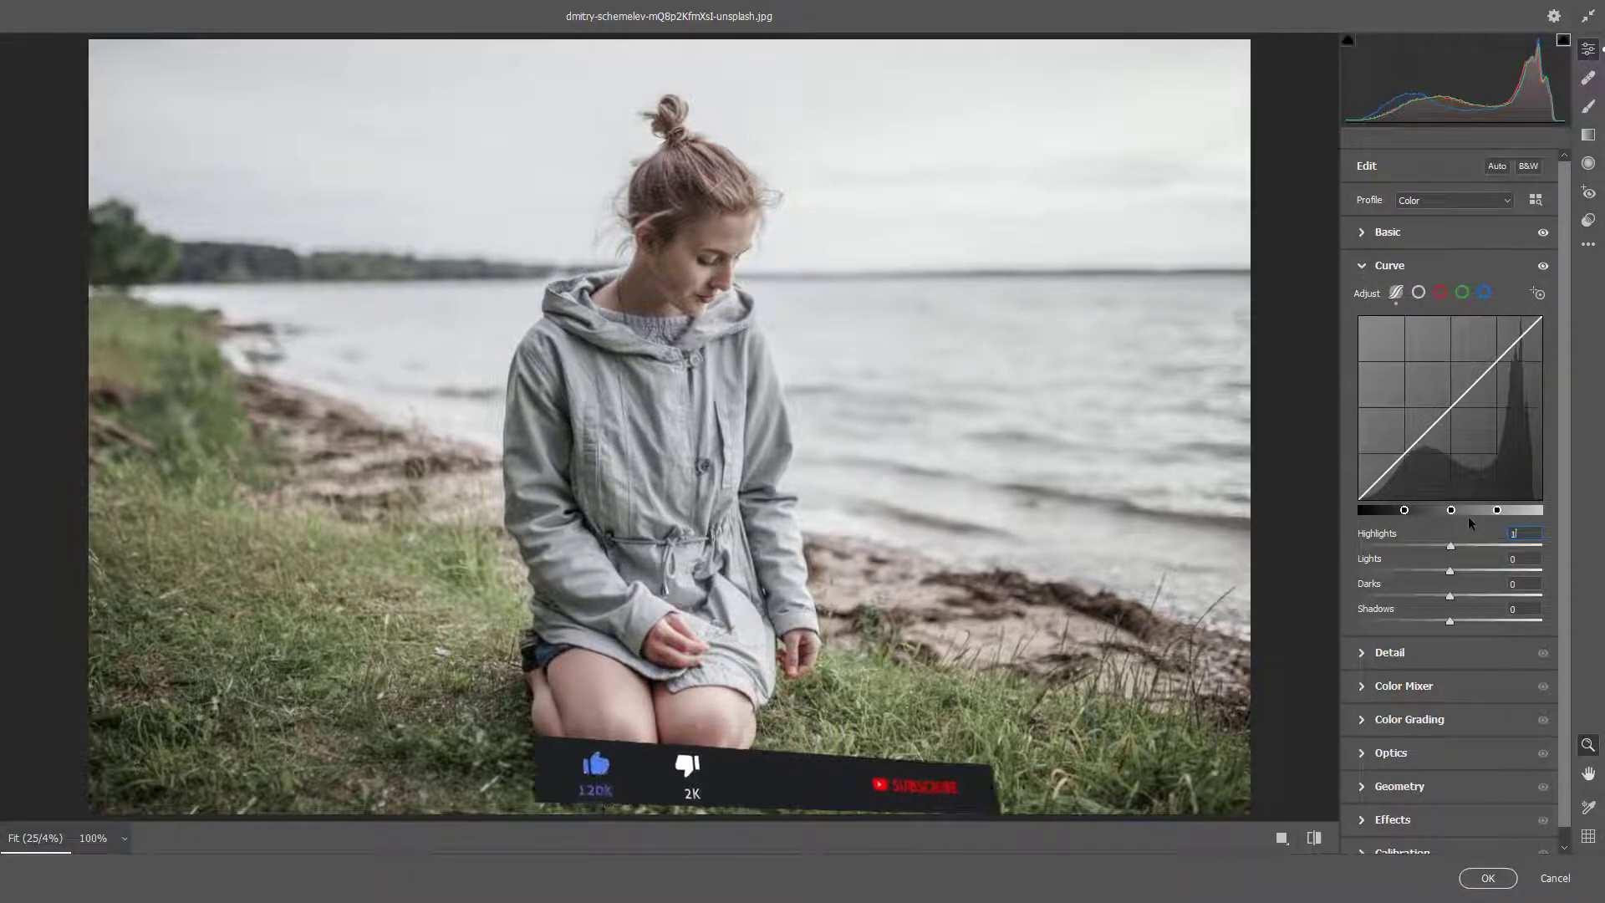
type("15")
key("Tab")
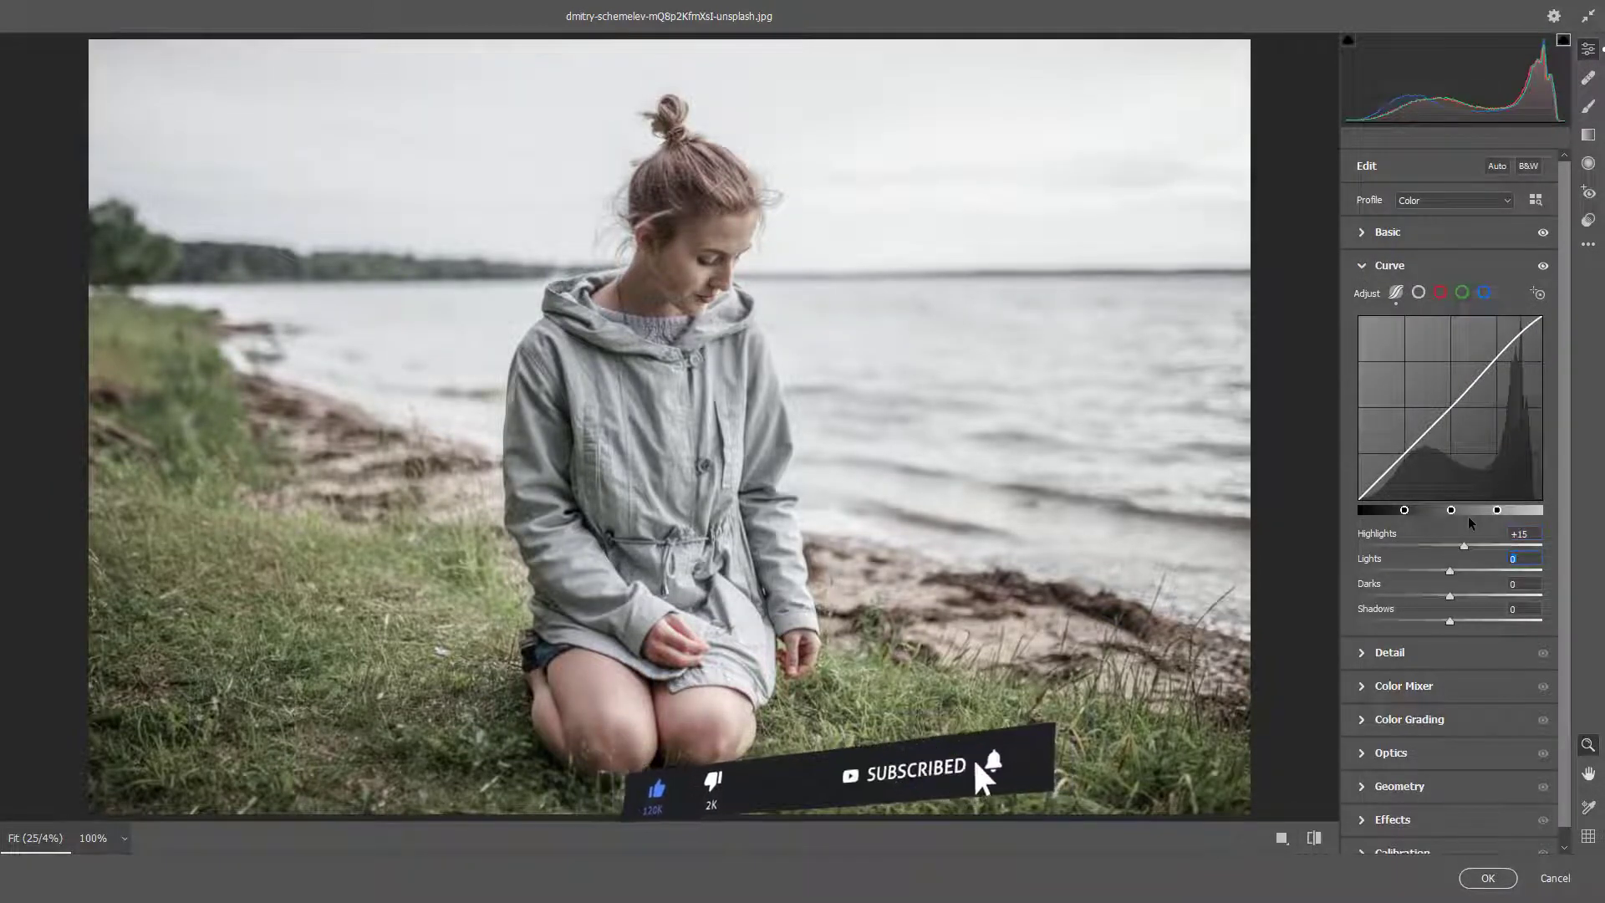
type("-3")
key("Tab")
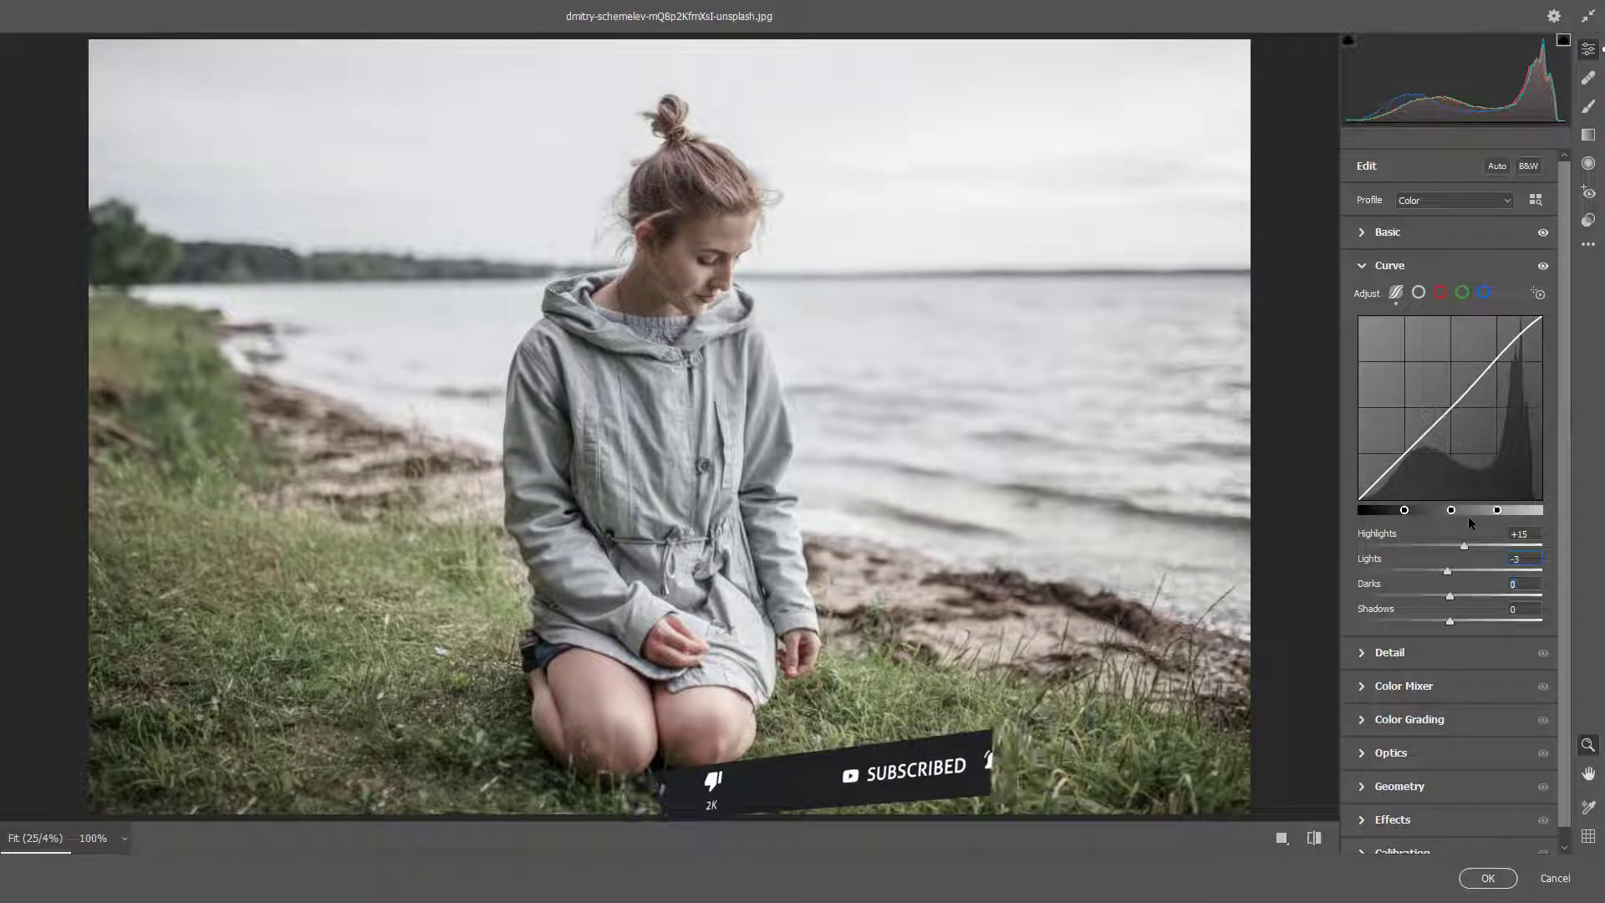
key("Tab")
type("-20")
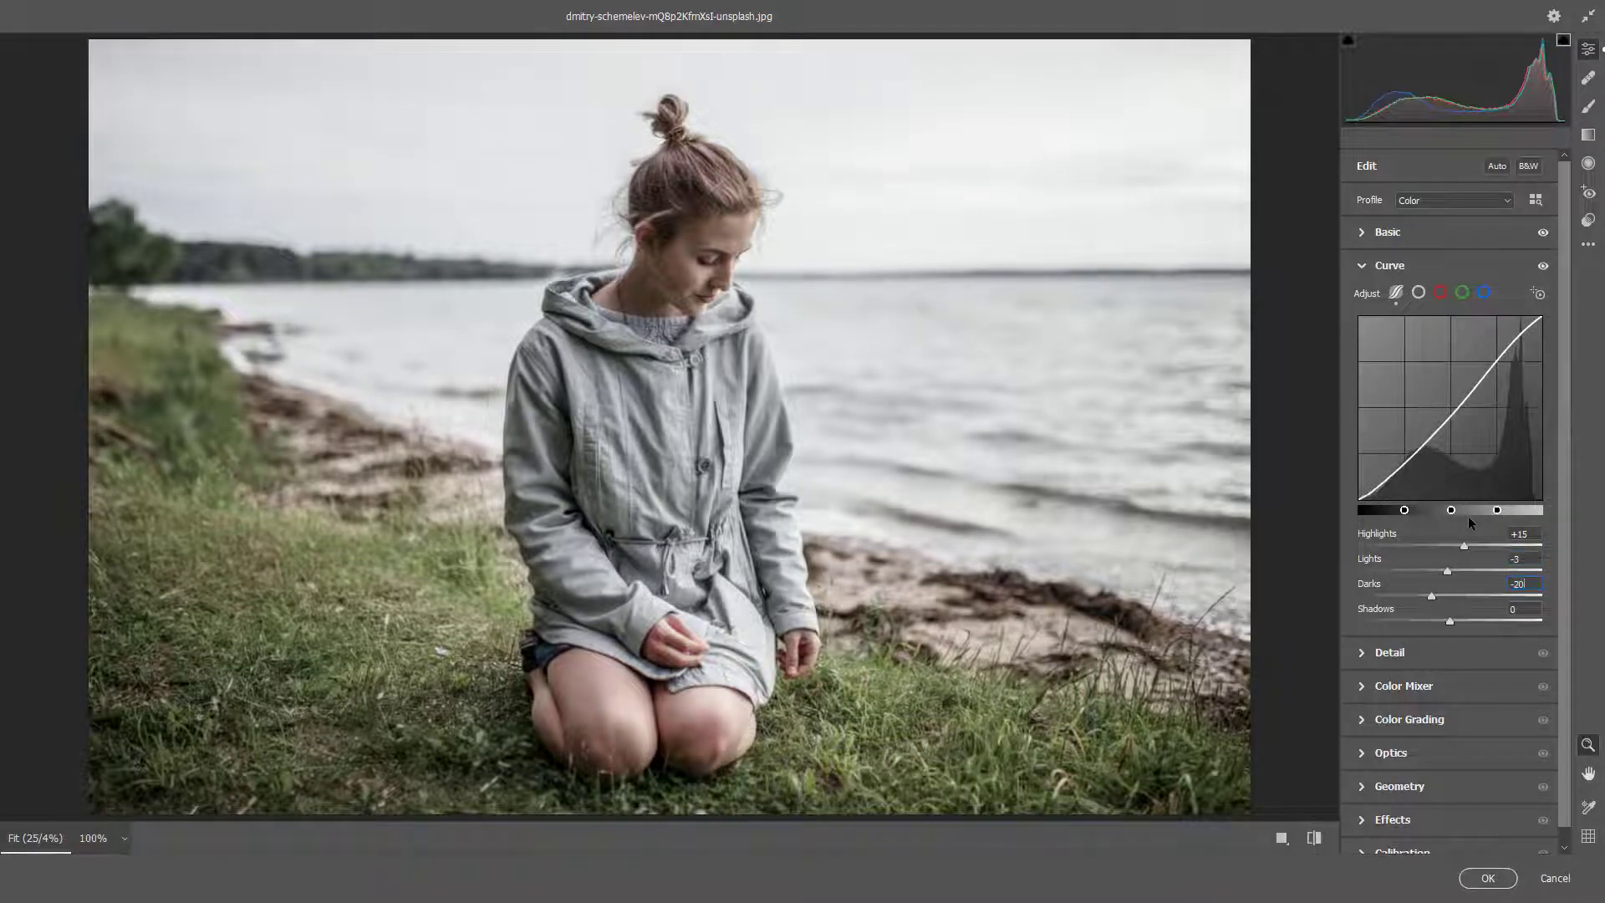
key("Tab")
type("30")
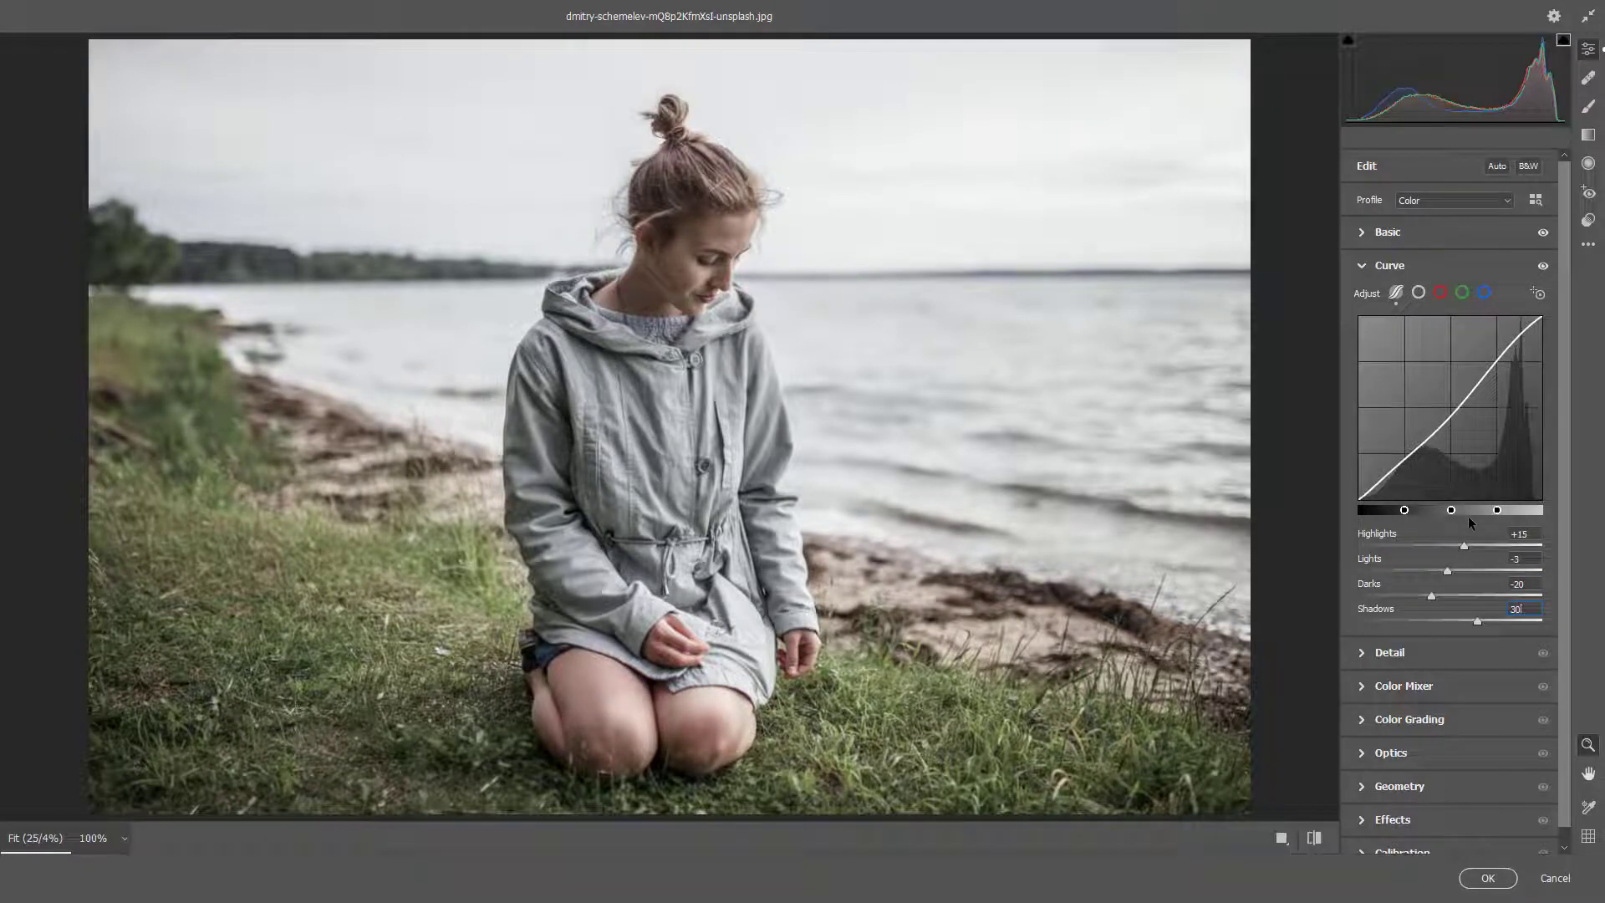
Step: In the Detail panel, set Sharpening to 32 and Noise Reduction to 16
left_click(1371, 266)
left_click(1363, 299)
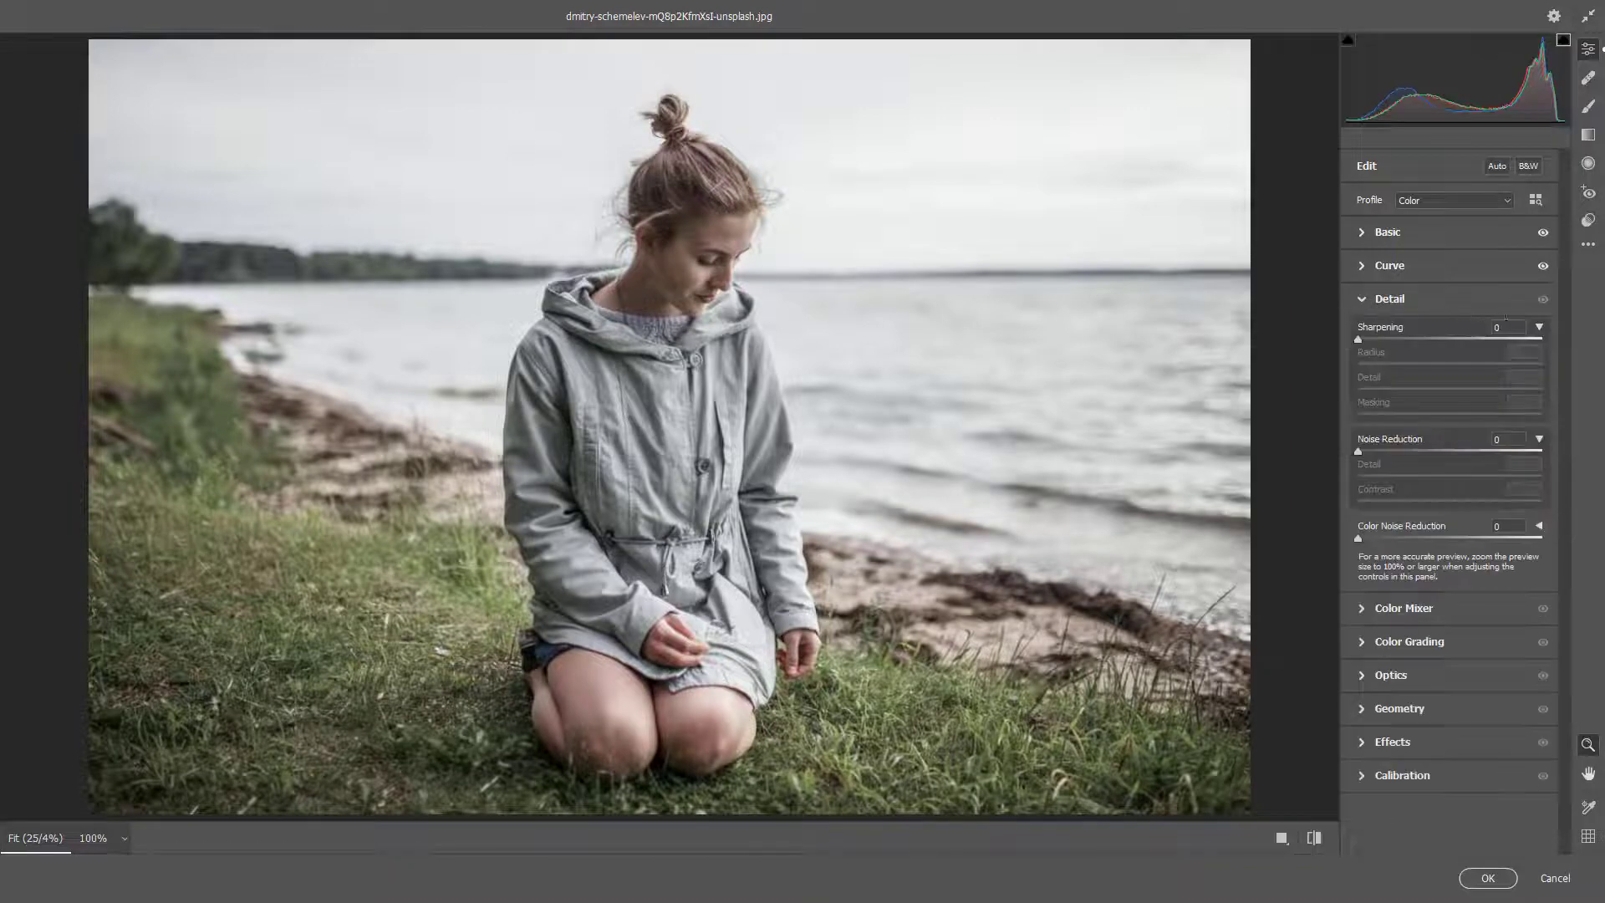
type("32")
key("Return")
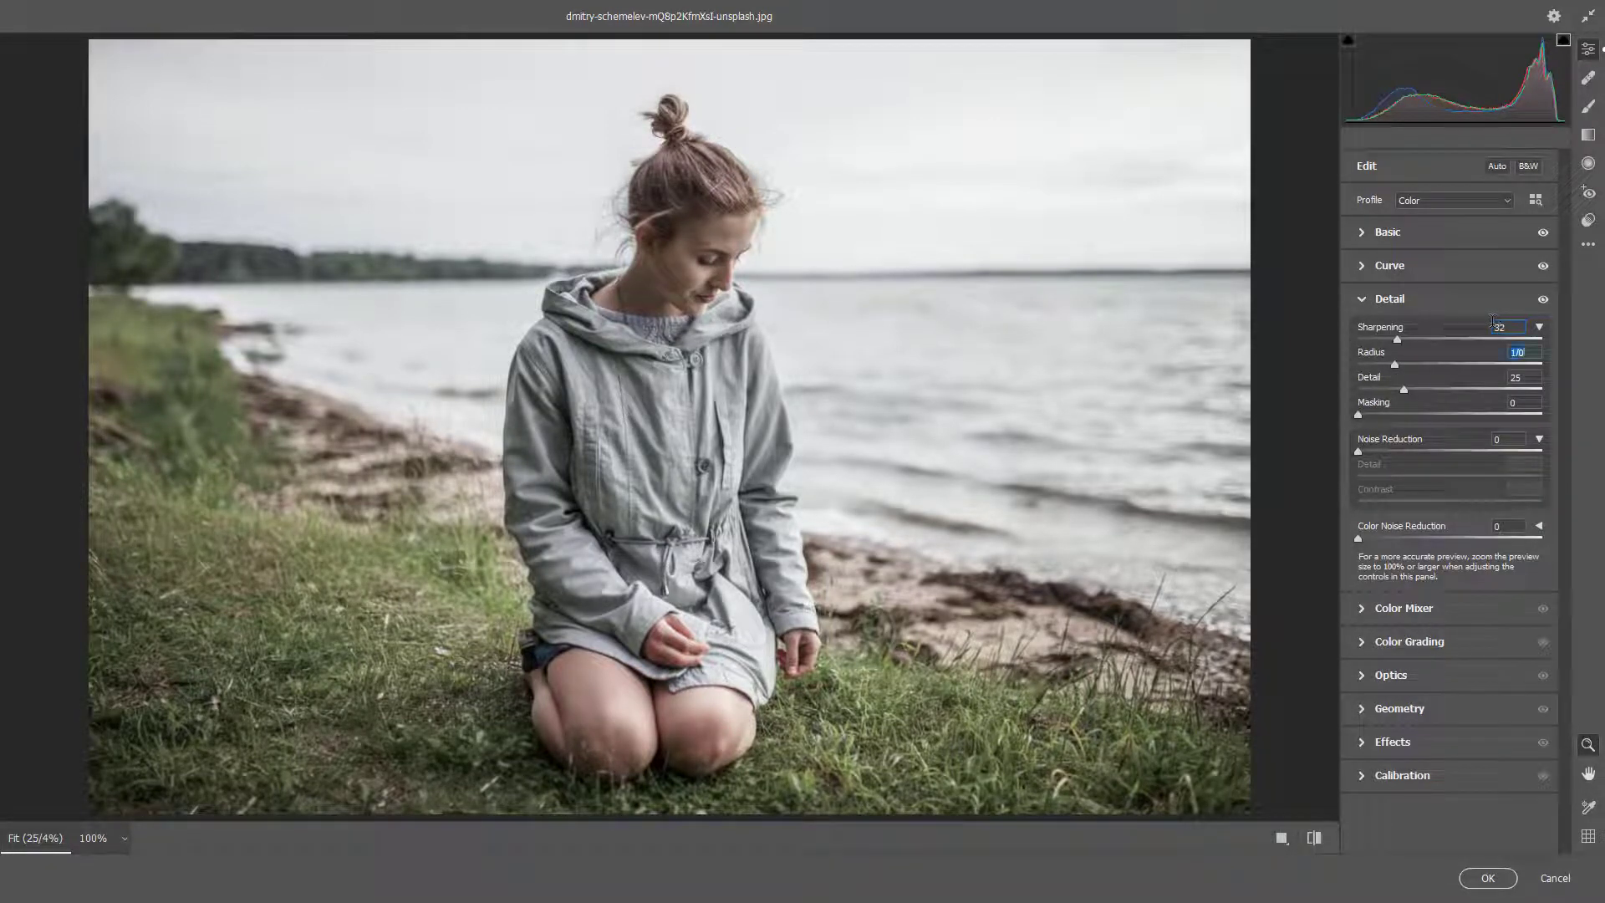
key("Tab")
type("1")
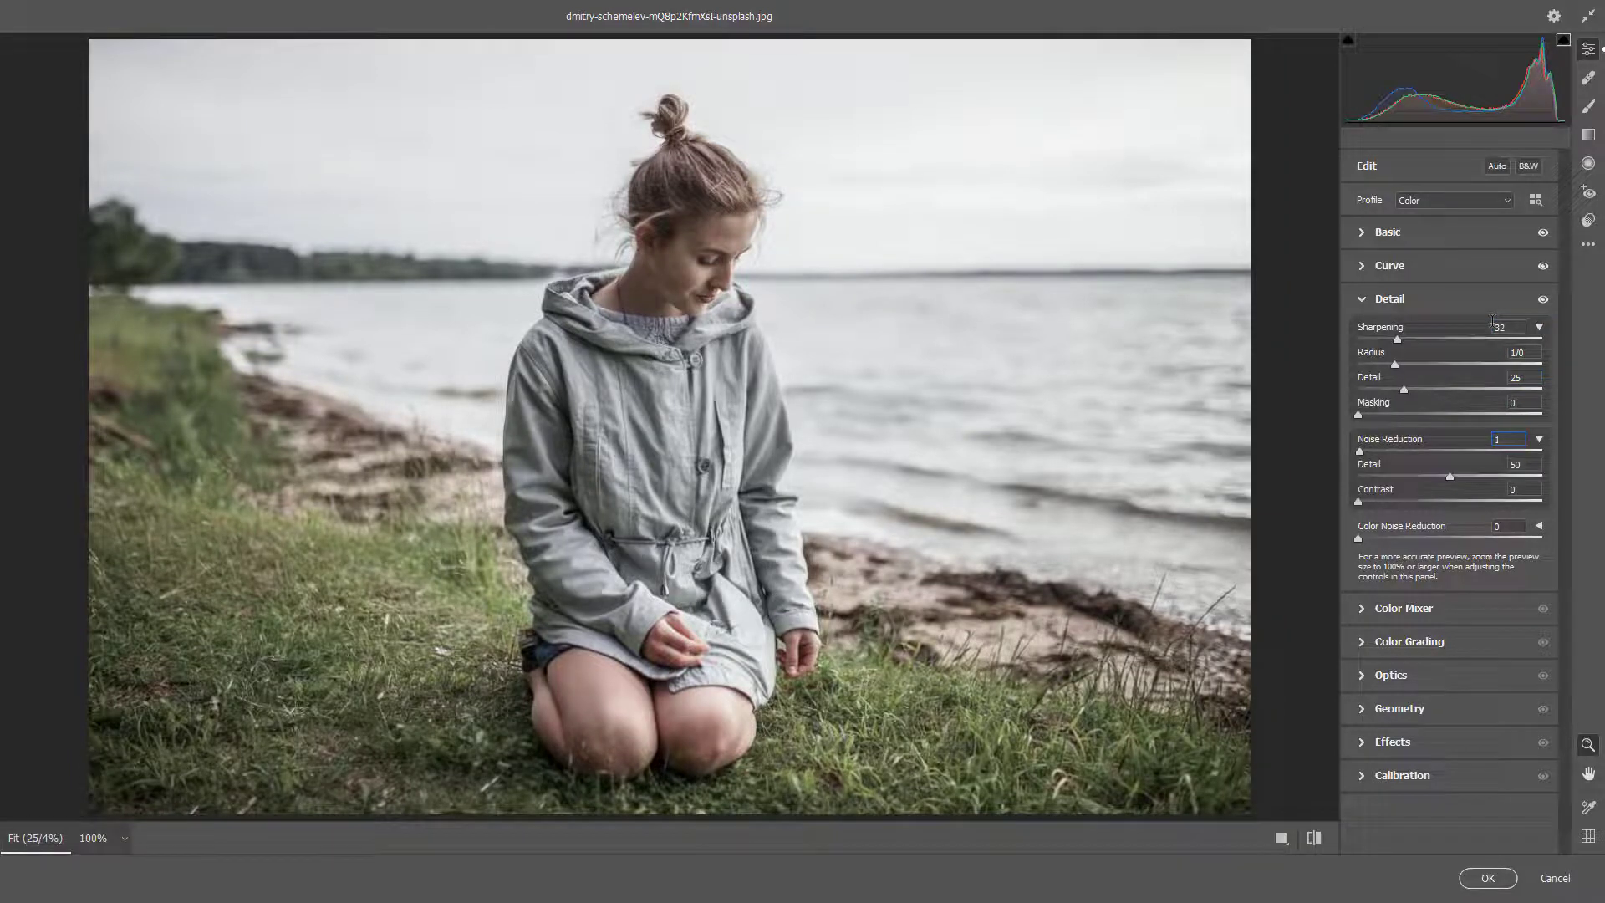
type("6")
Step: In the Color Mixer's HSL Hue view, set Greens and Aquas hue to -100
left_click(1366, 301)
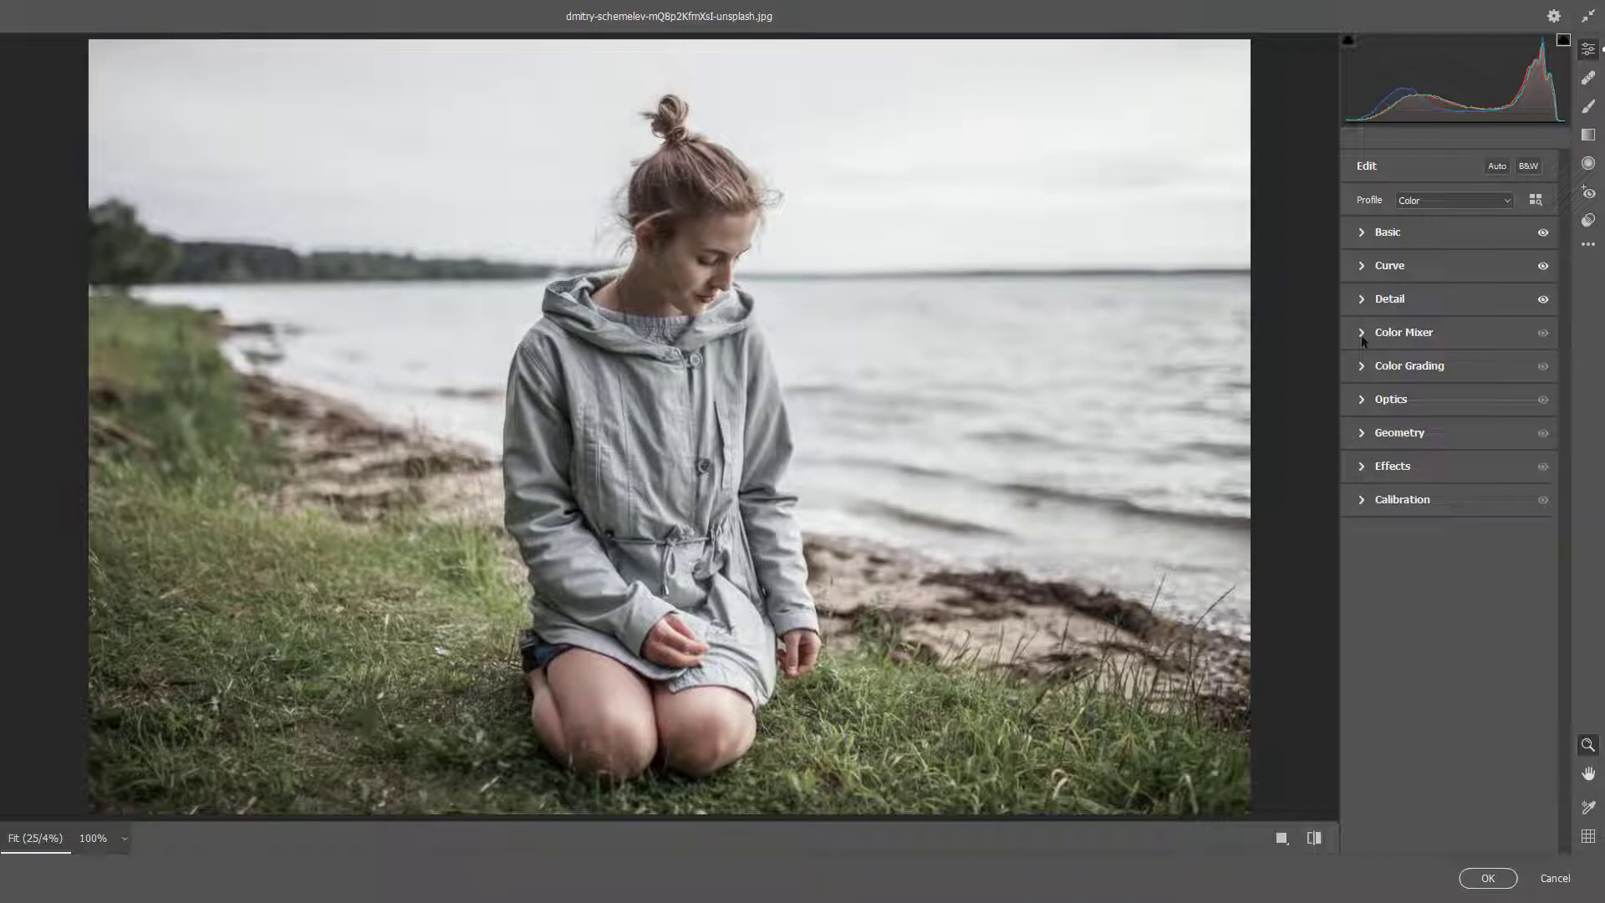
left_click(1363, 334)
left_click(1361, 376)
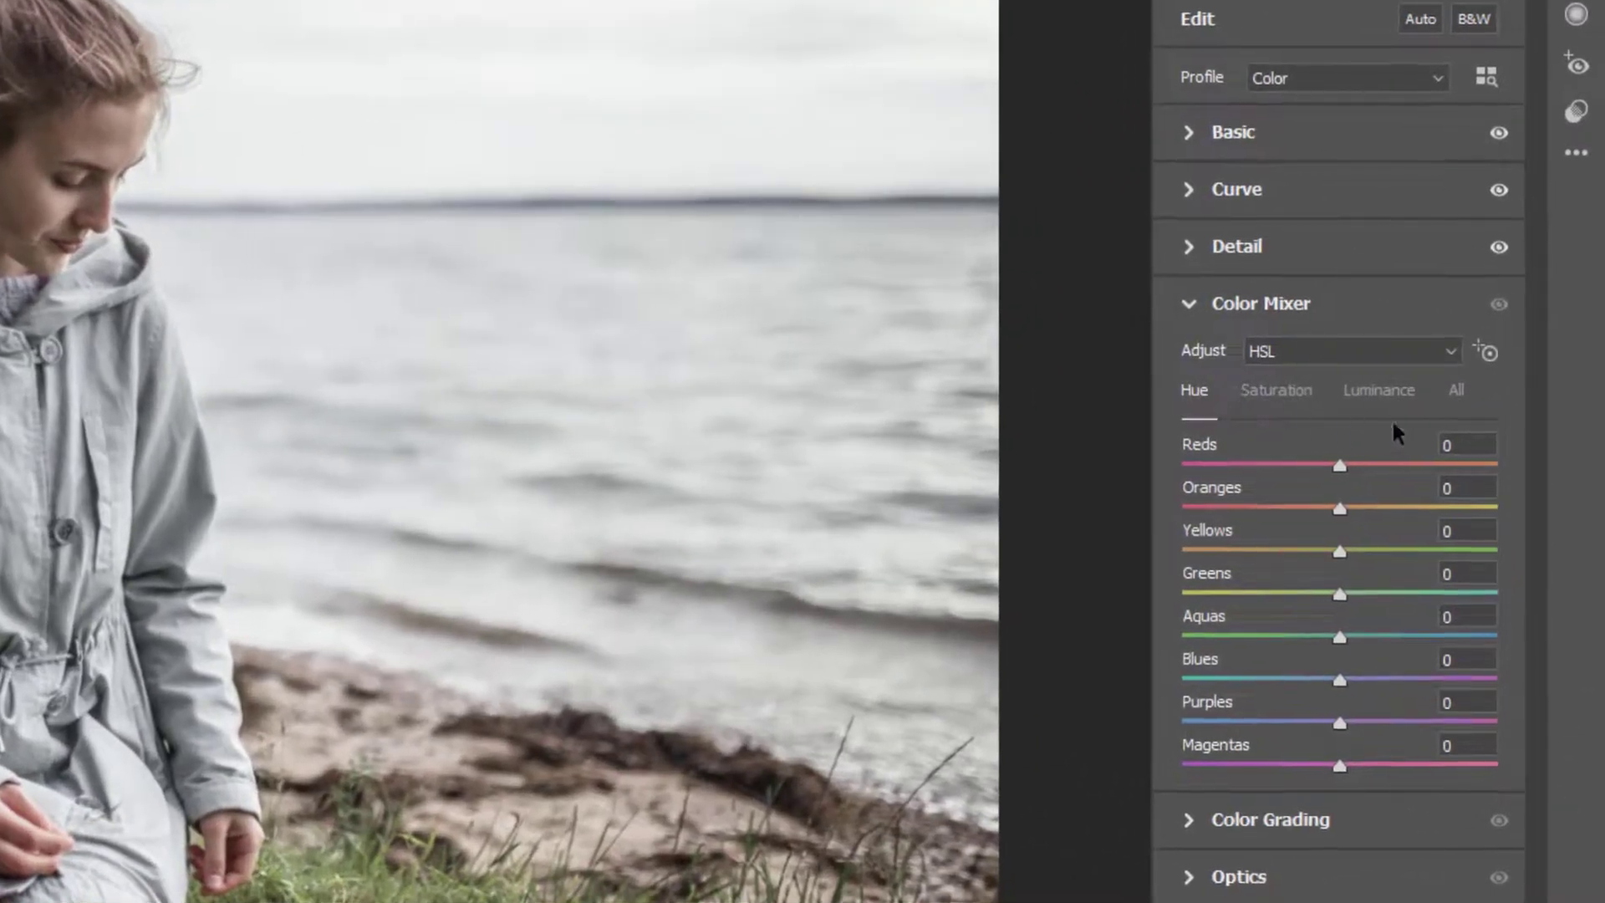
left_click(1516, 414)
left_click(1455, 443)
key("Tab")
key("Tab")
key("Tab")
type("-")
type("10")
type("0-")
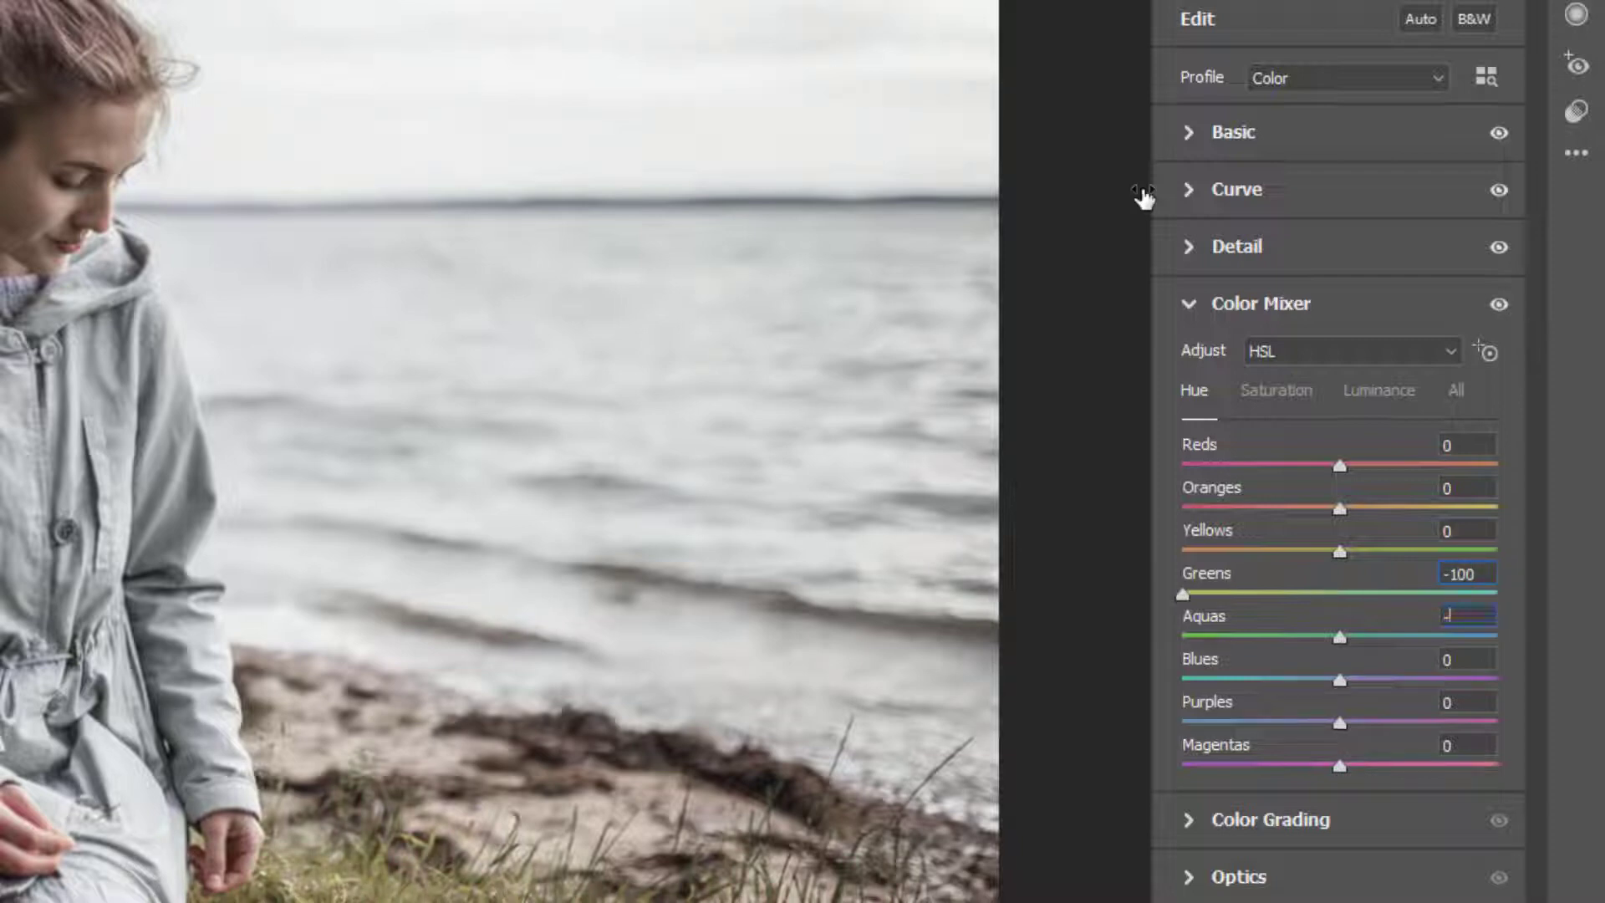
type("100")
Step: Set Blues hue to +25 and Purples and Magentas hue to -100
key("Tab")
type("25")
key("Tab")
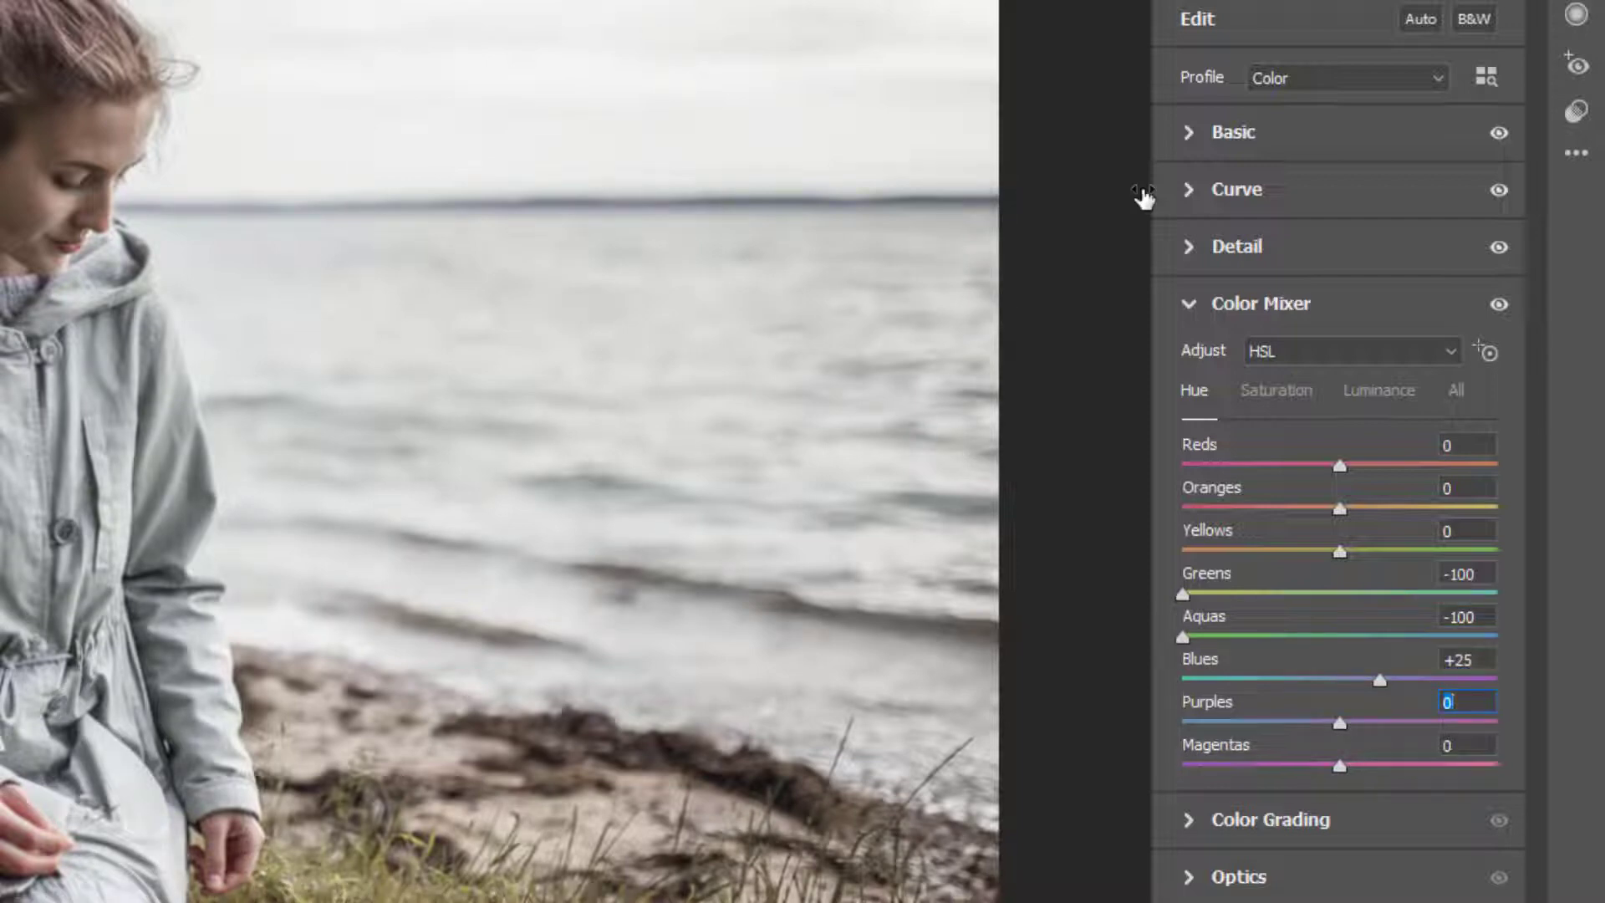
type("-100")
key("Tab")
type("-")
type("100")
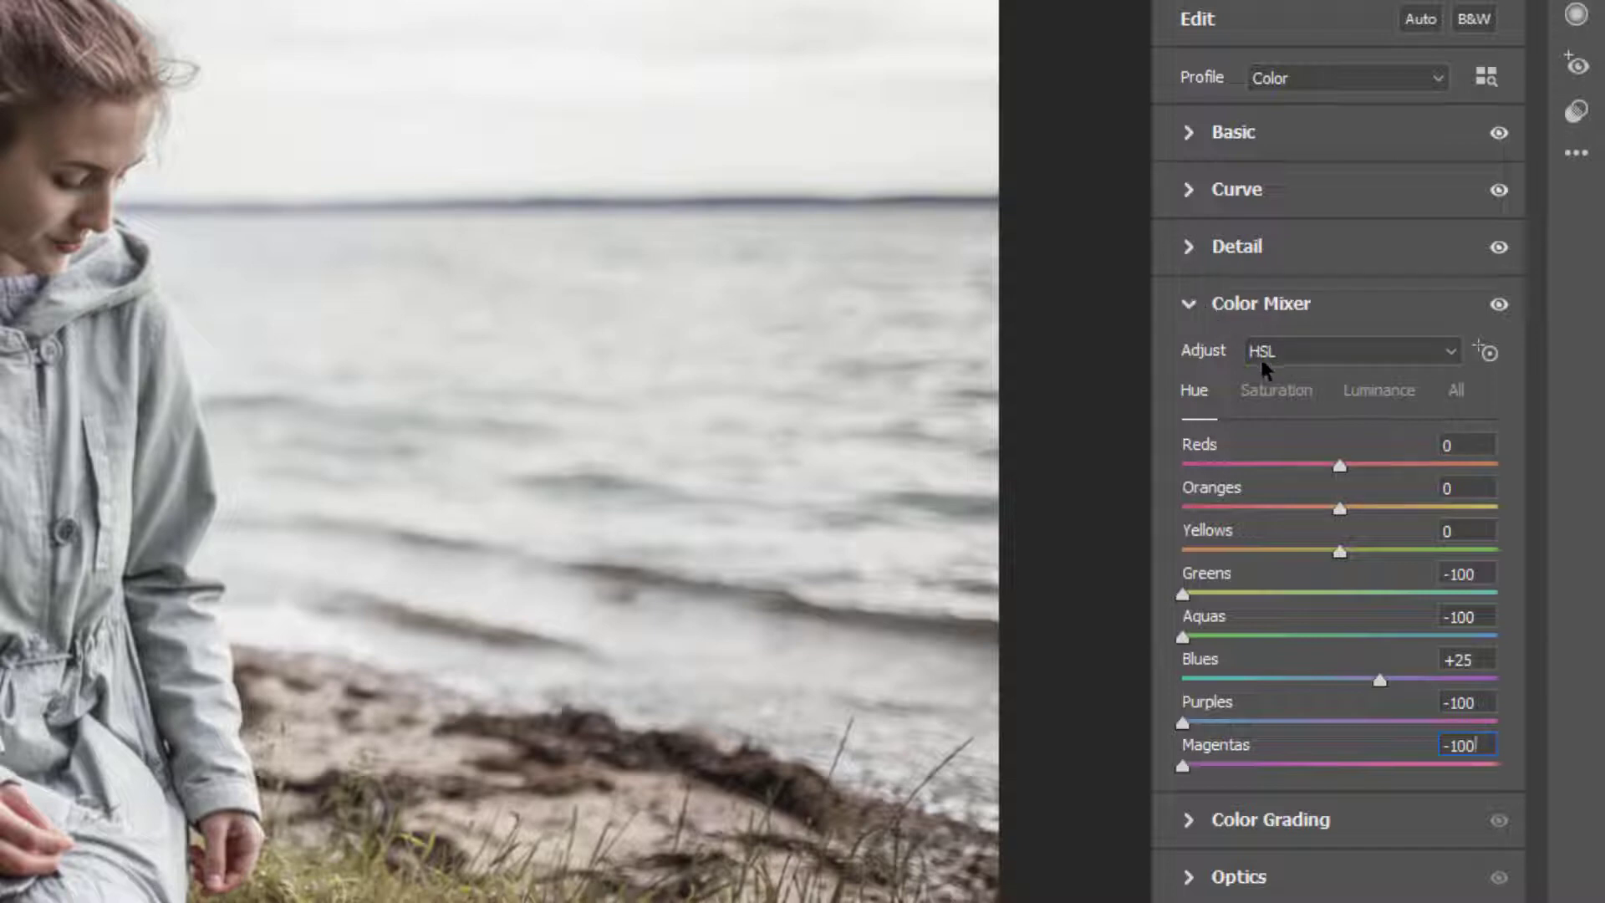
Step: In Saturation, set Oranges to +25 and Yellows and Greens to -100
left_click(1272, 390)
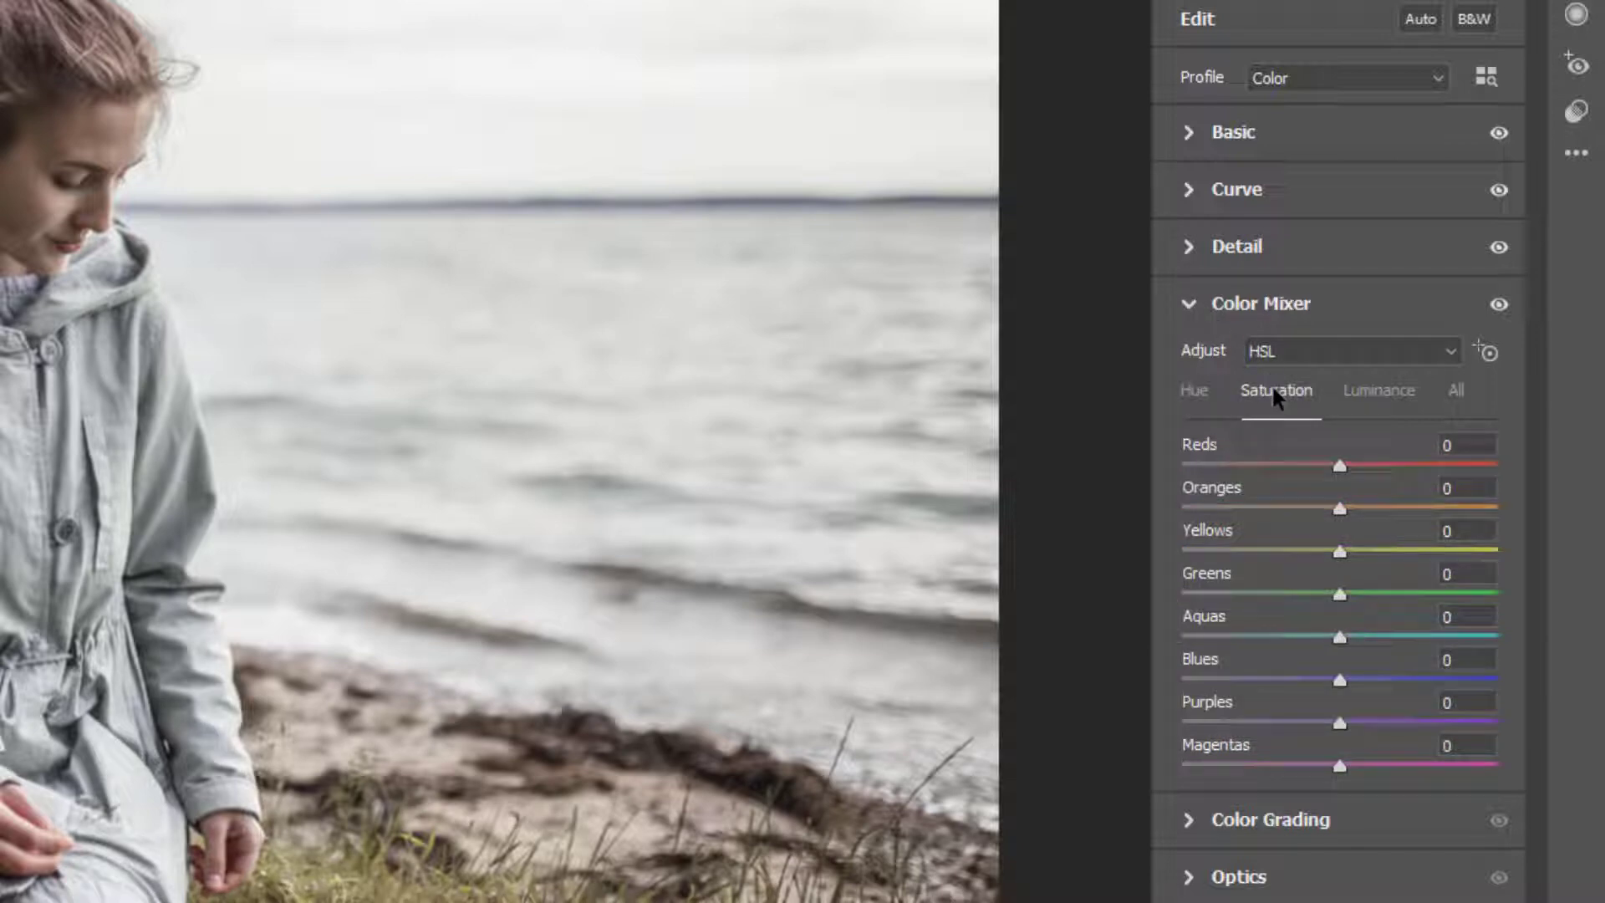
left_click(1456, 487)
type("2")
type("5")
key("Tab")
type("-1")
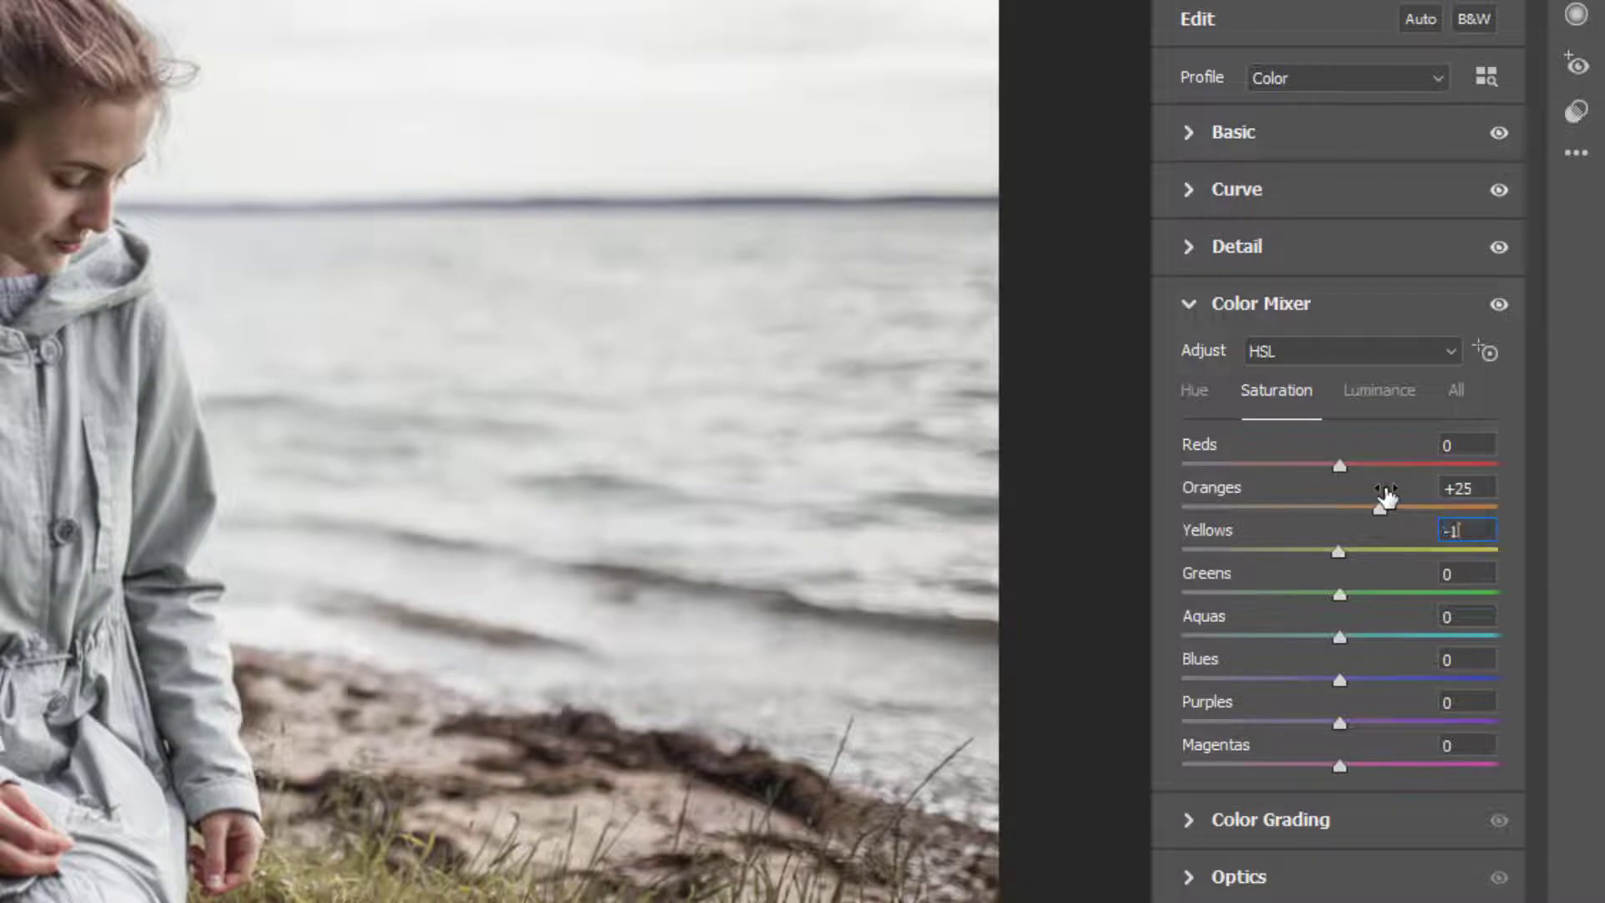
type("00")
type("-100")
Step: Drop Aquas, Blues, Purples and Magentas saturation to -100
key("Tab")
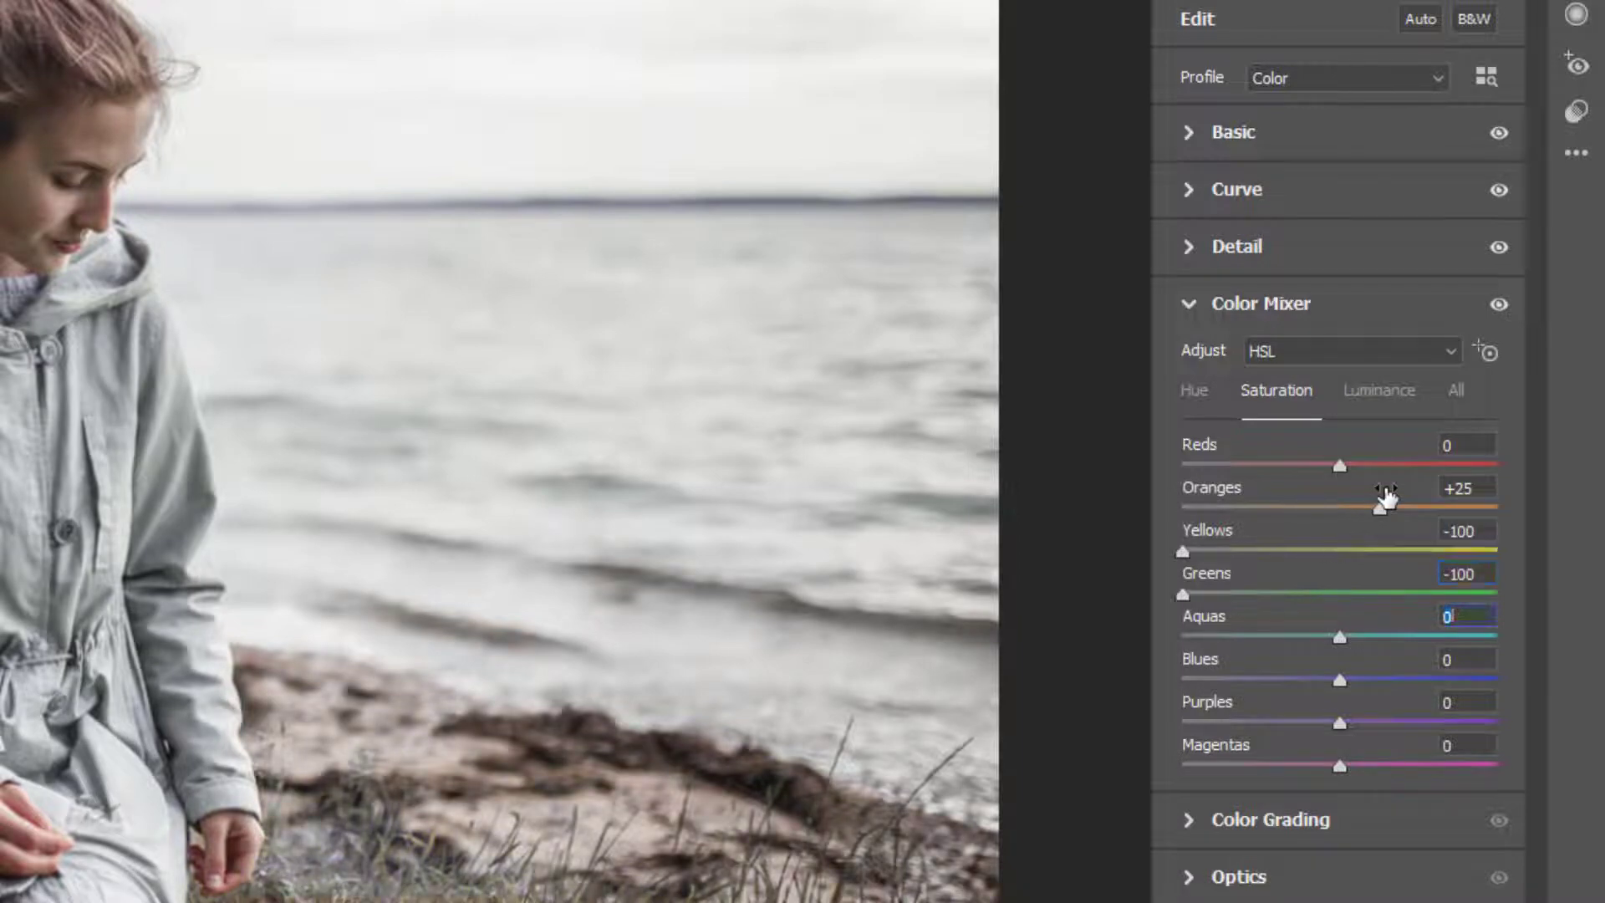
type("-100")
key("Tab")
type("-")
type("100")
key("Tab")
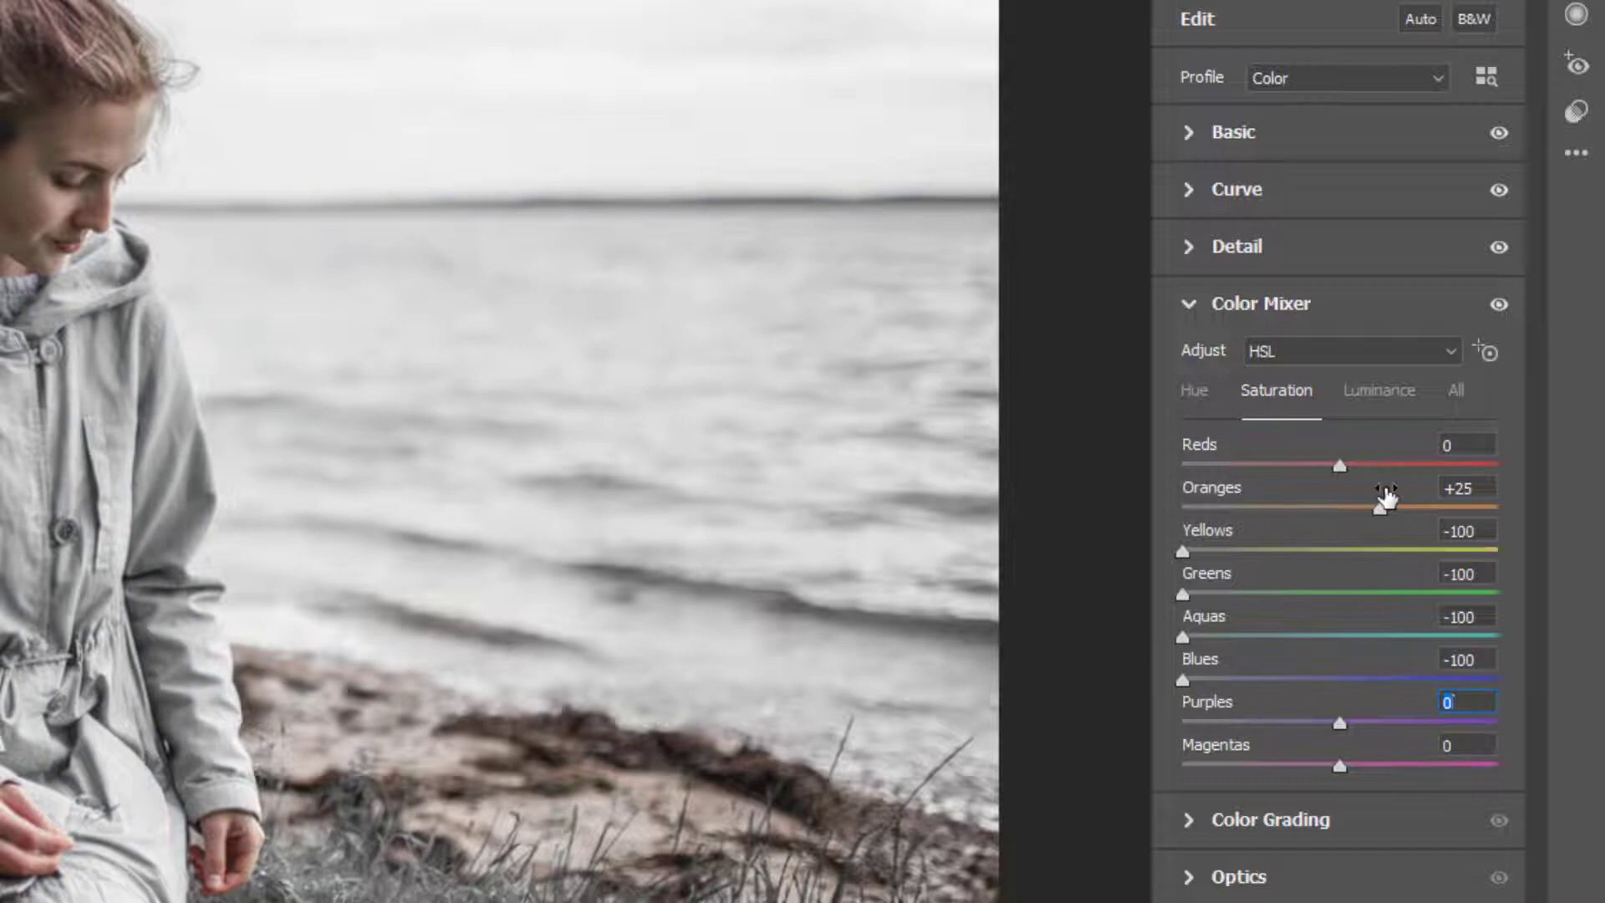
type("-100")
key("Tab")
type("-100")
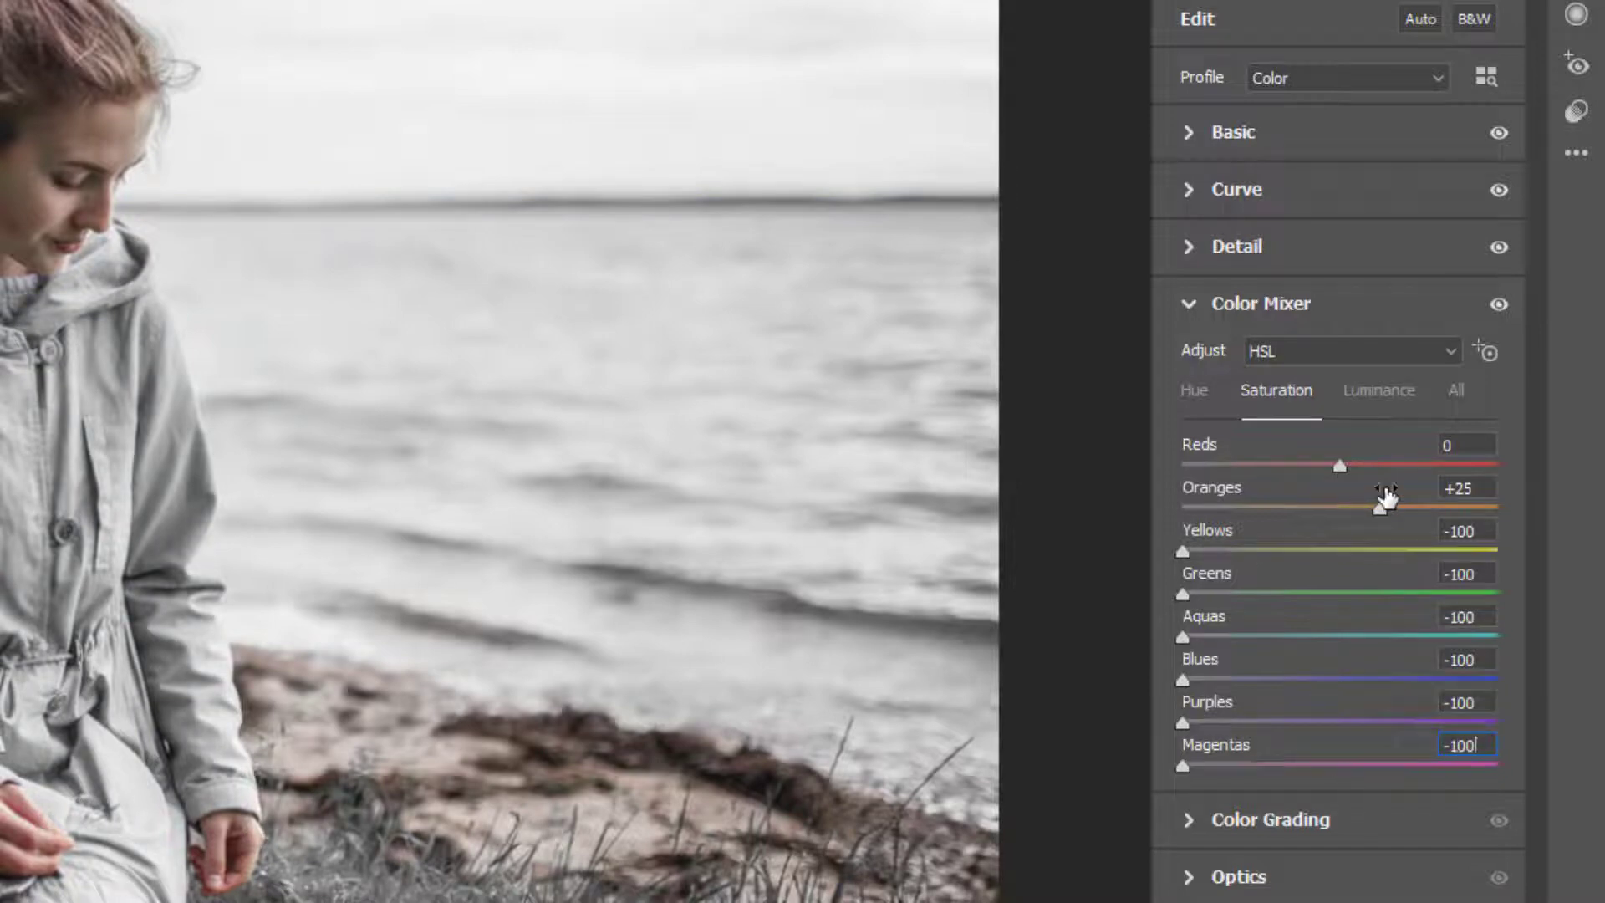
Step: In Color Grading, tint the shadows to hue 70, saturation 20
left_click(1196, 314)
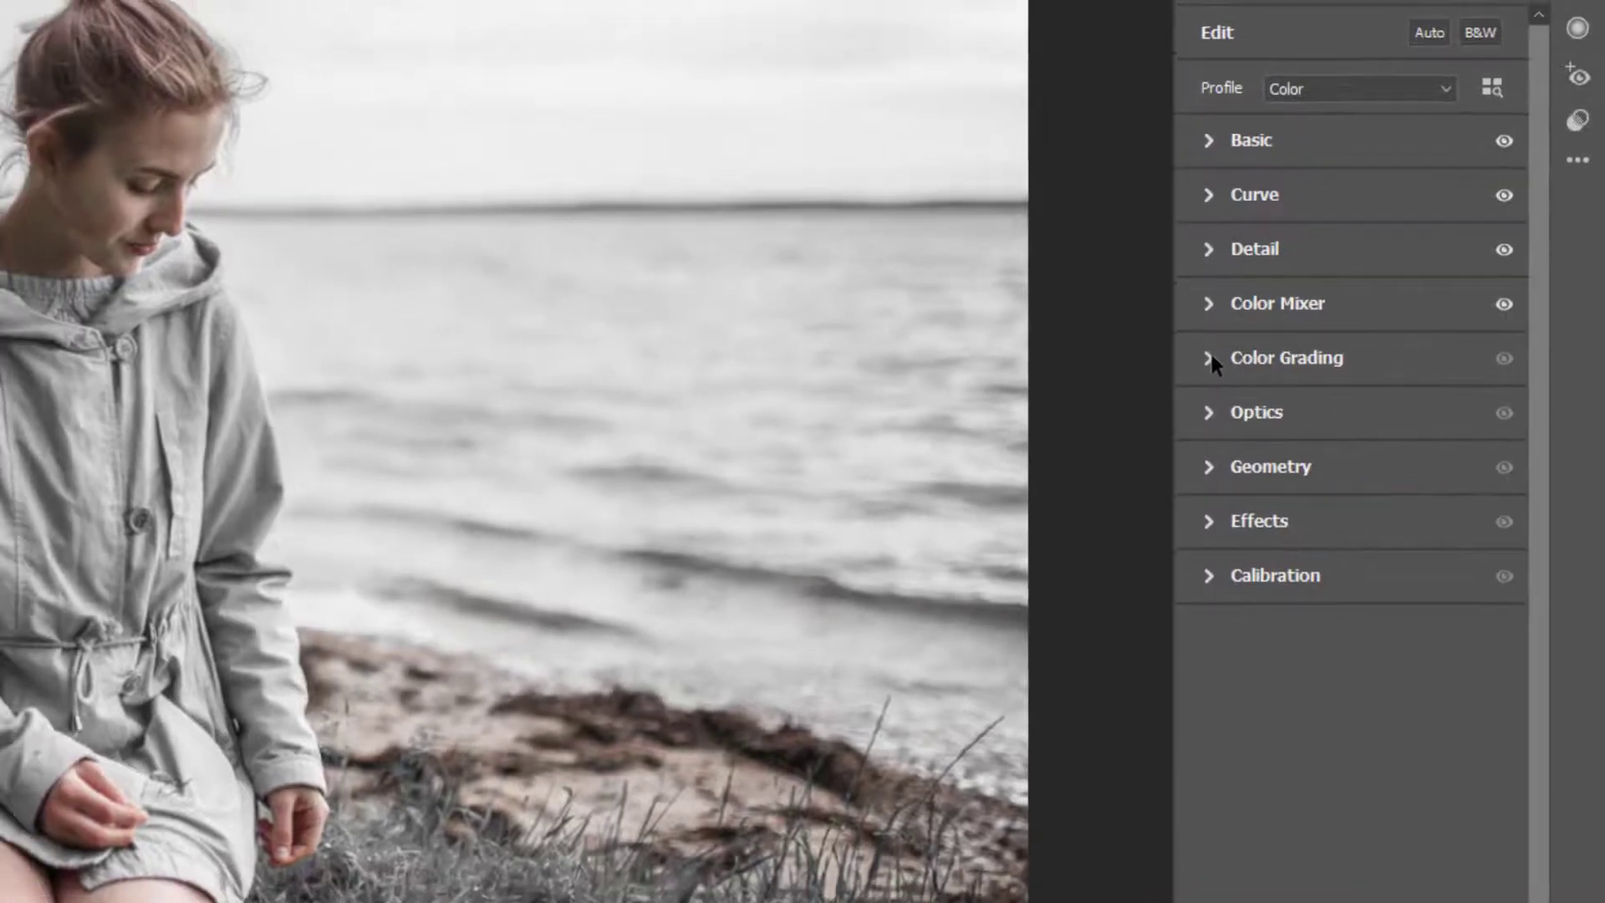
left_click(1209, 358)
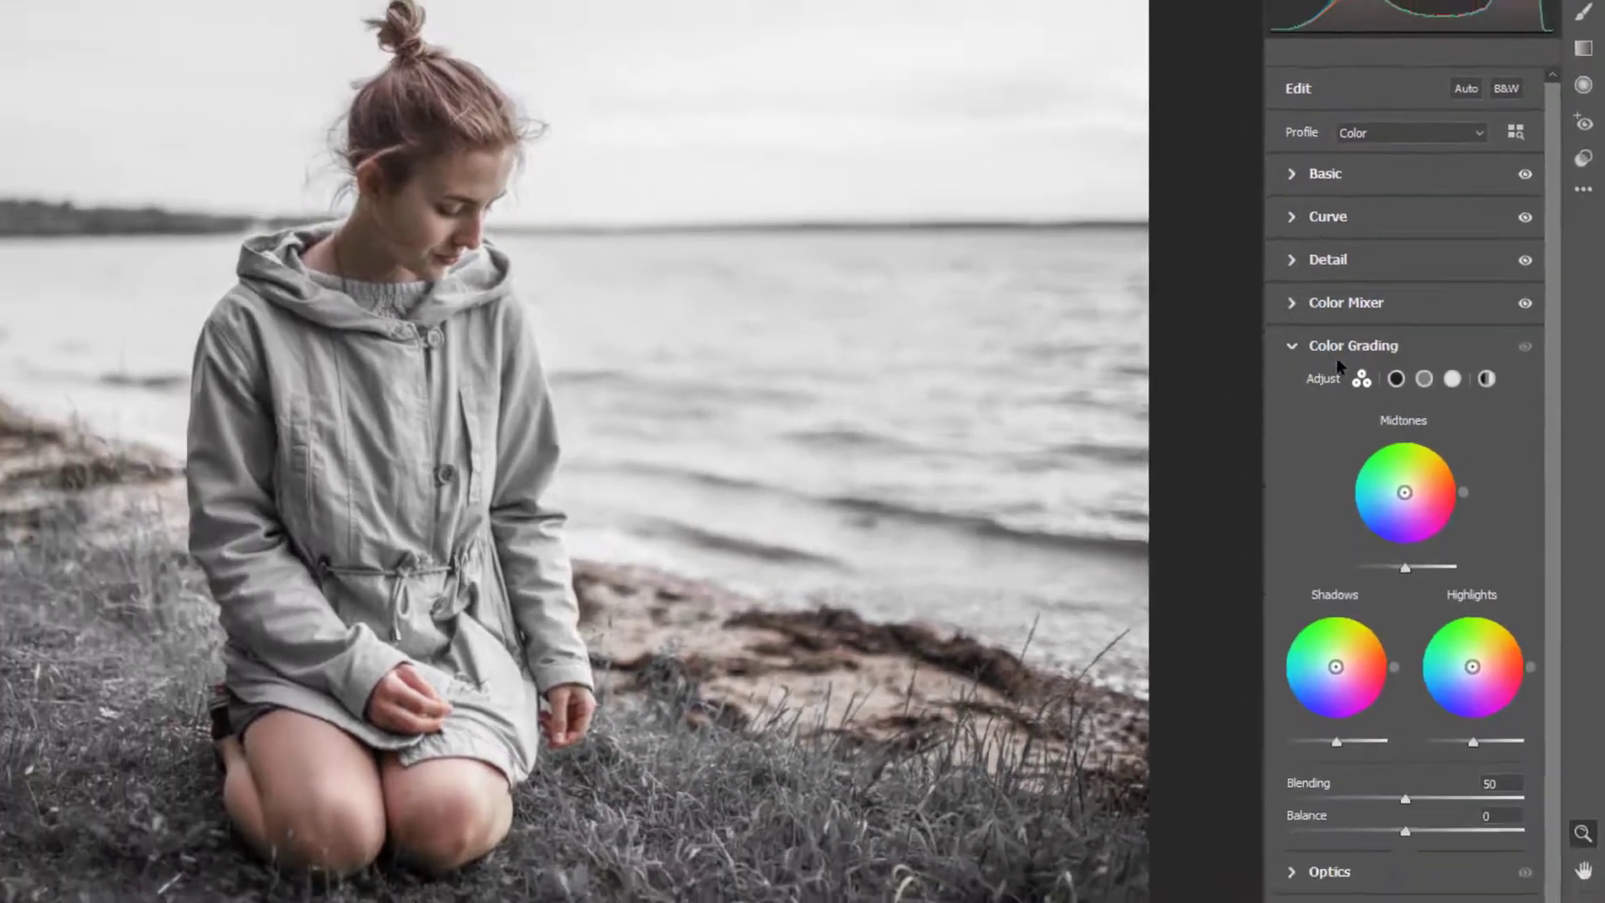
left_click(1402, 377)
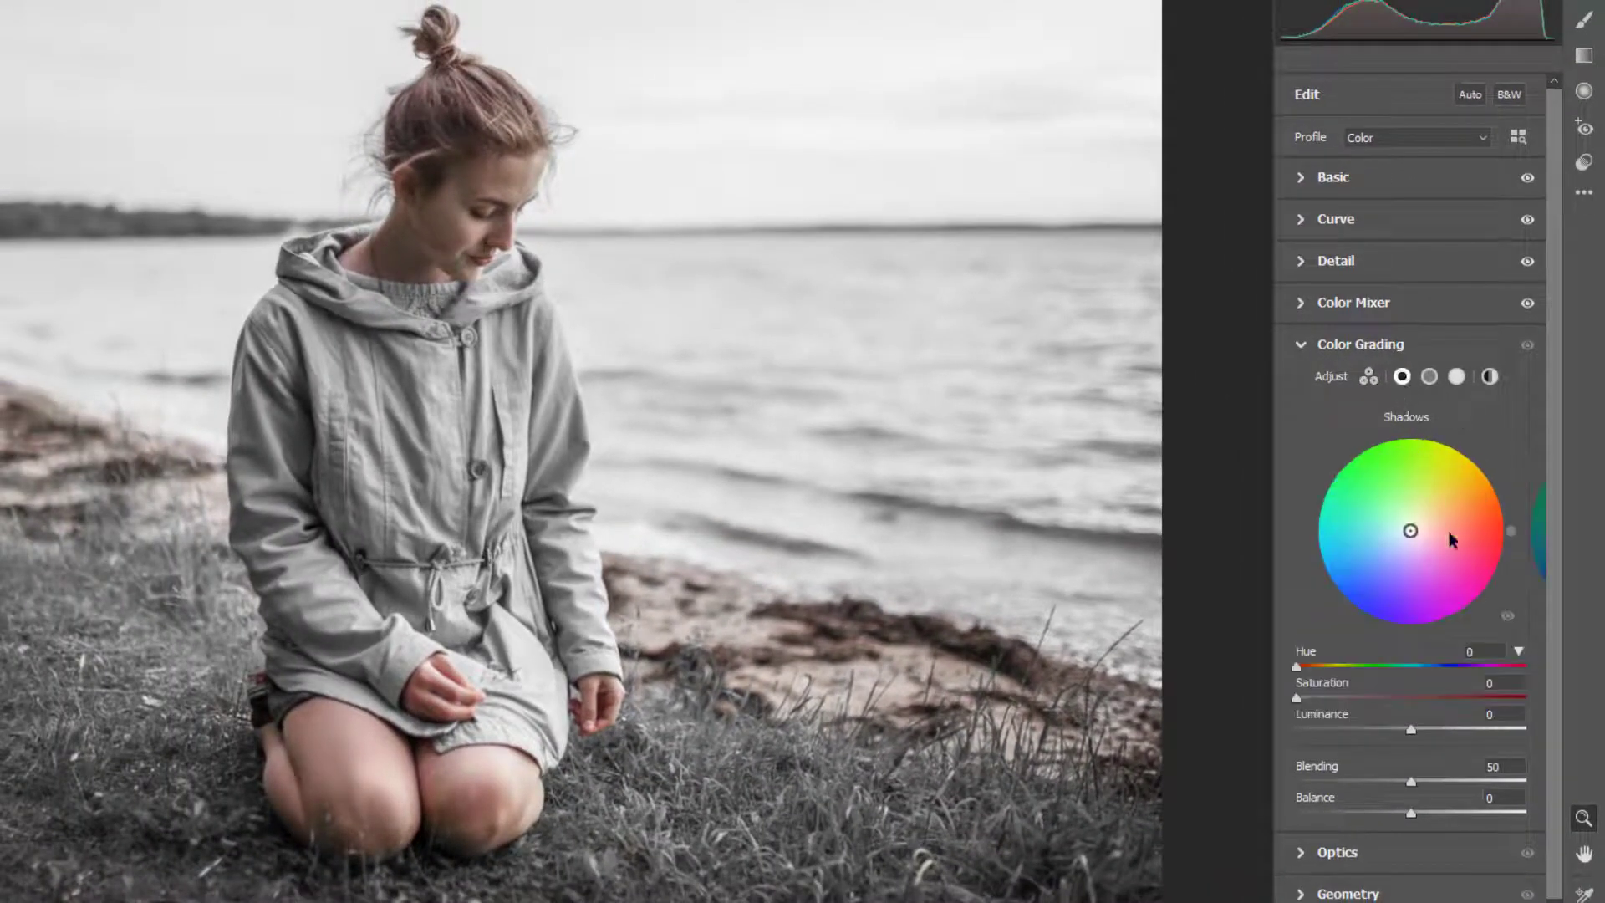
left_click(1475, 651)
type("7")
type("0")
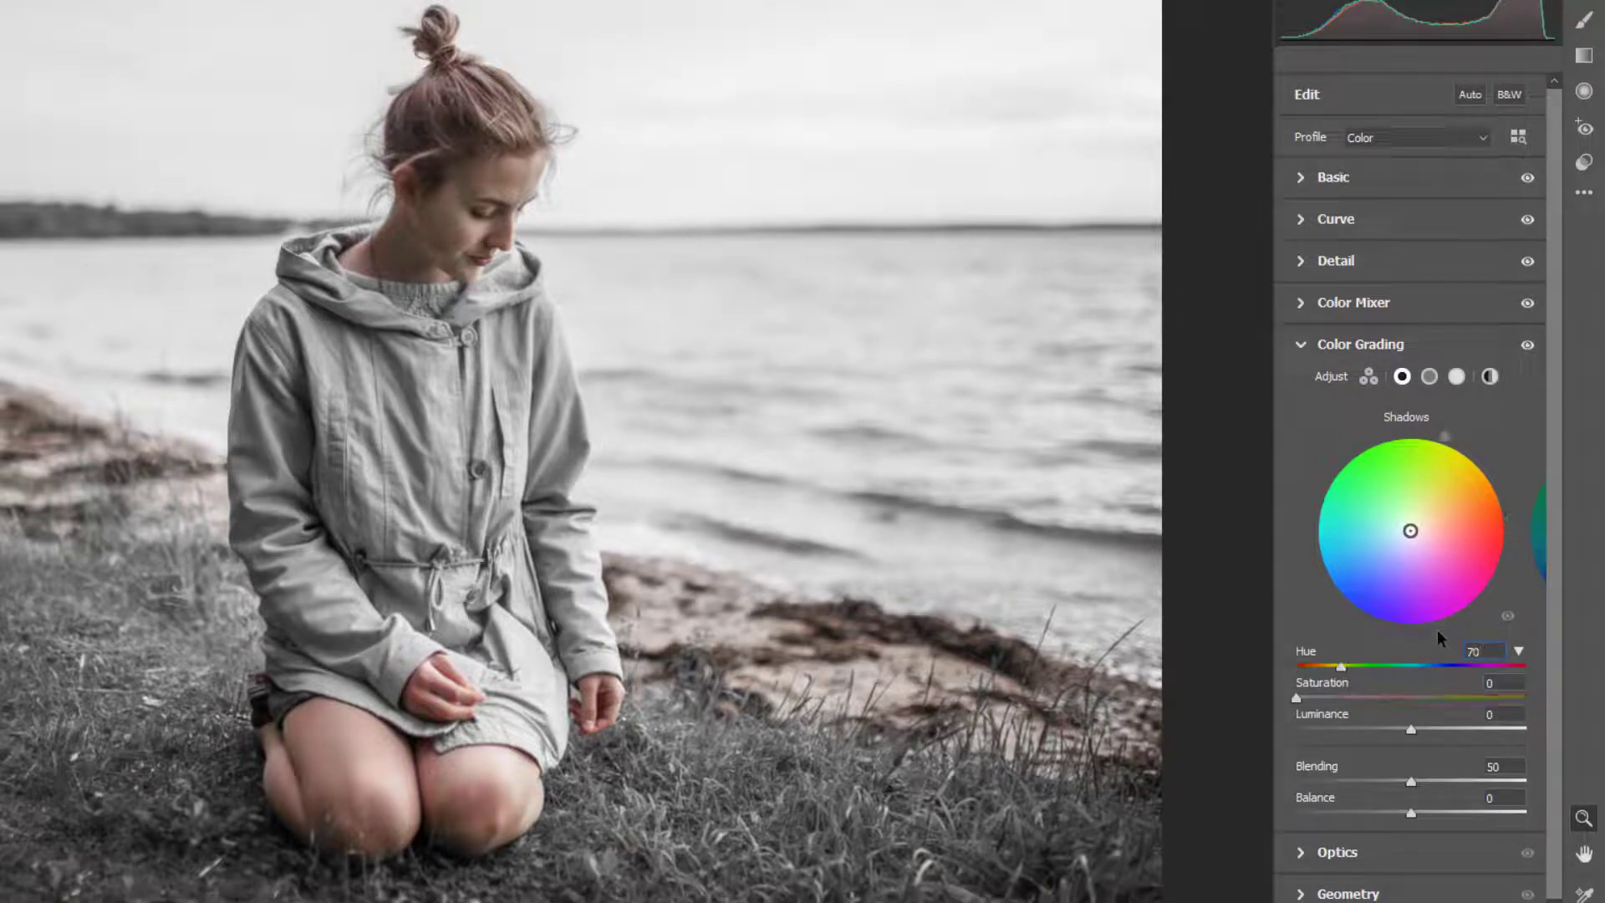
type("20")
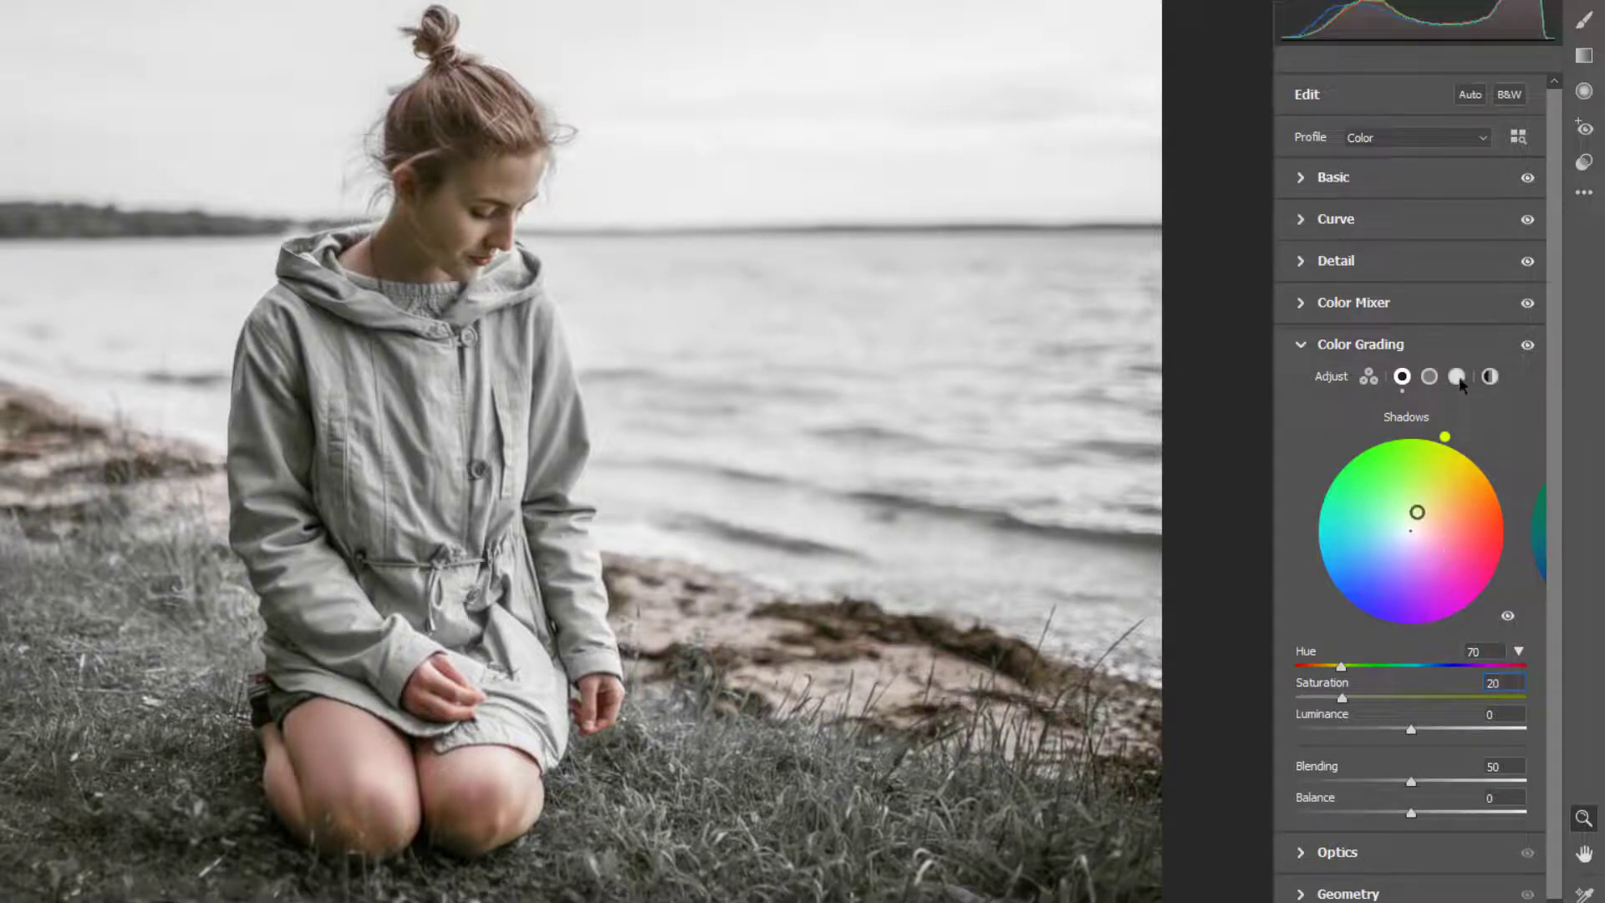
Step: Tint the highlights to hue 50, saturation 15
left_click(1457, 377)
left_click(1469, 651)
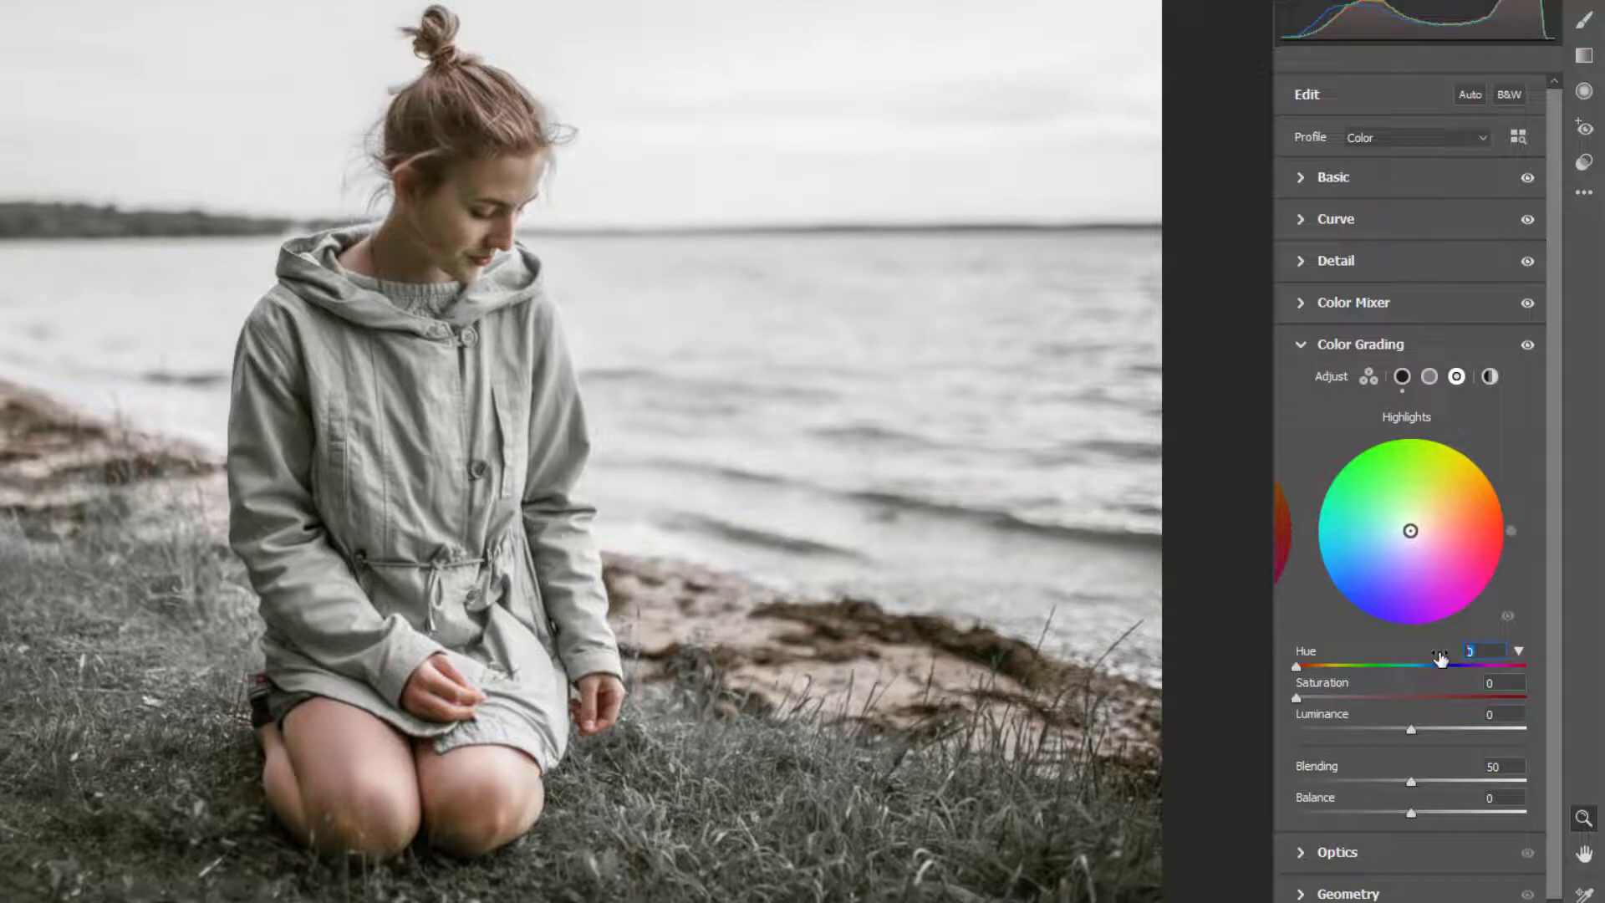
type("50")
type("15")
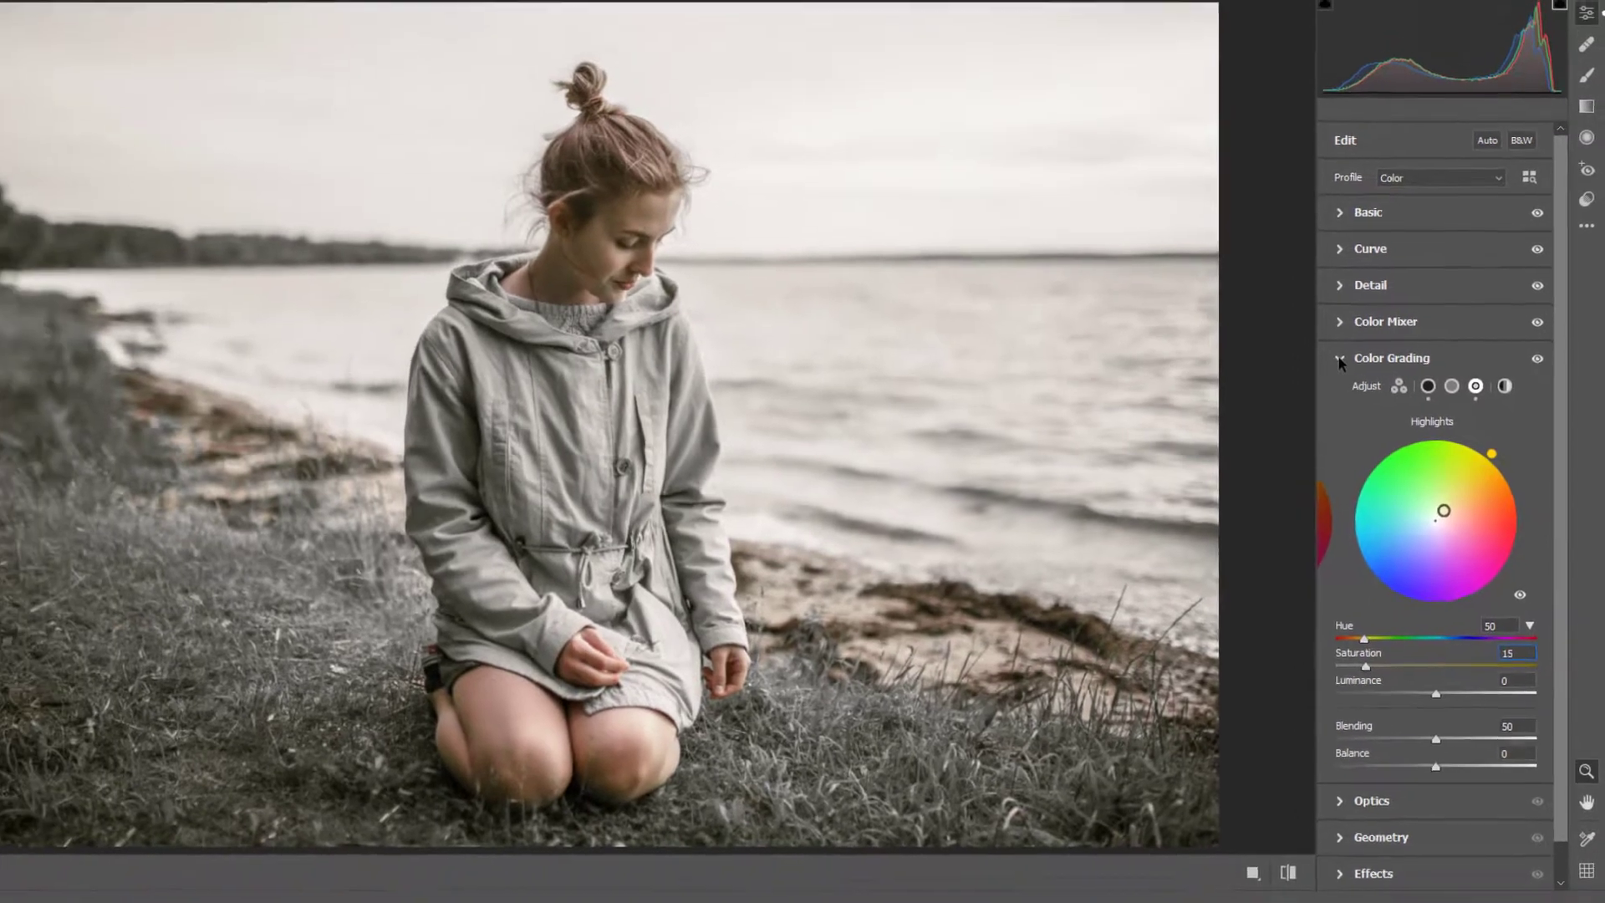
Step: In Calibration, set the Blue Primary Hue to -25
left_click(1337, 354)
left_click(1365, 498)
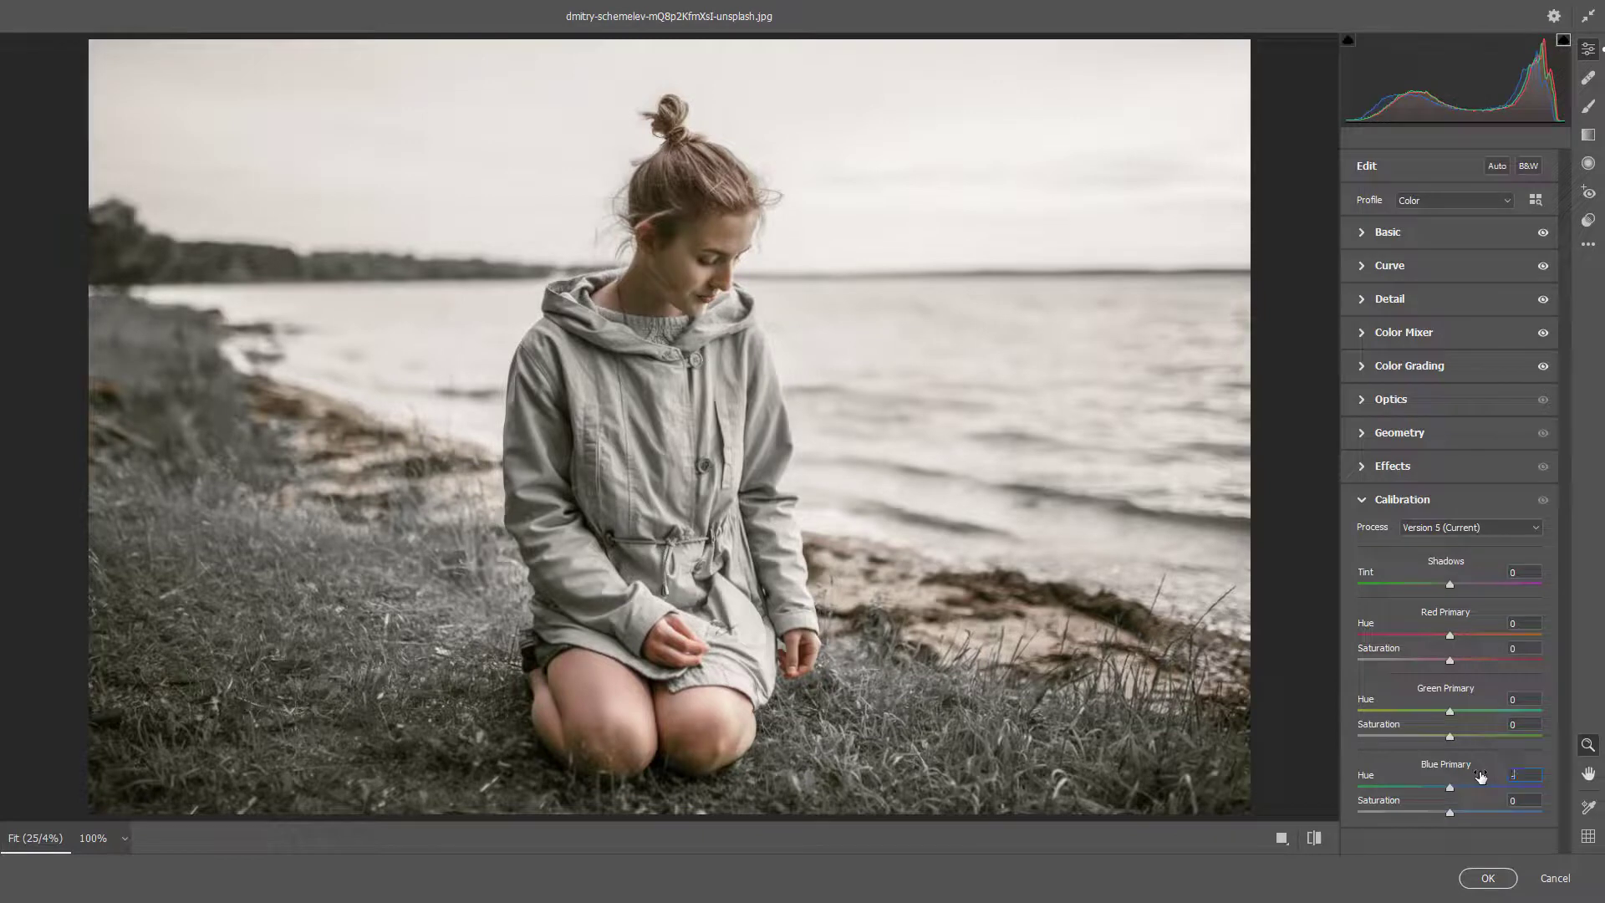
type("5")
left_click(1358, 498)
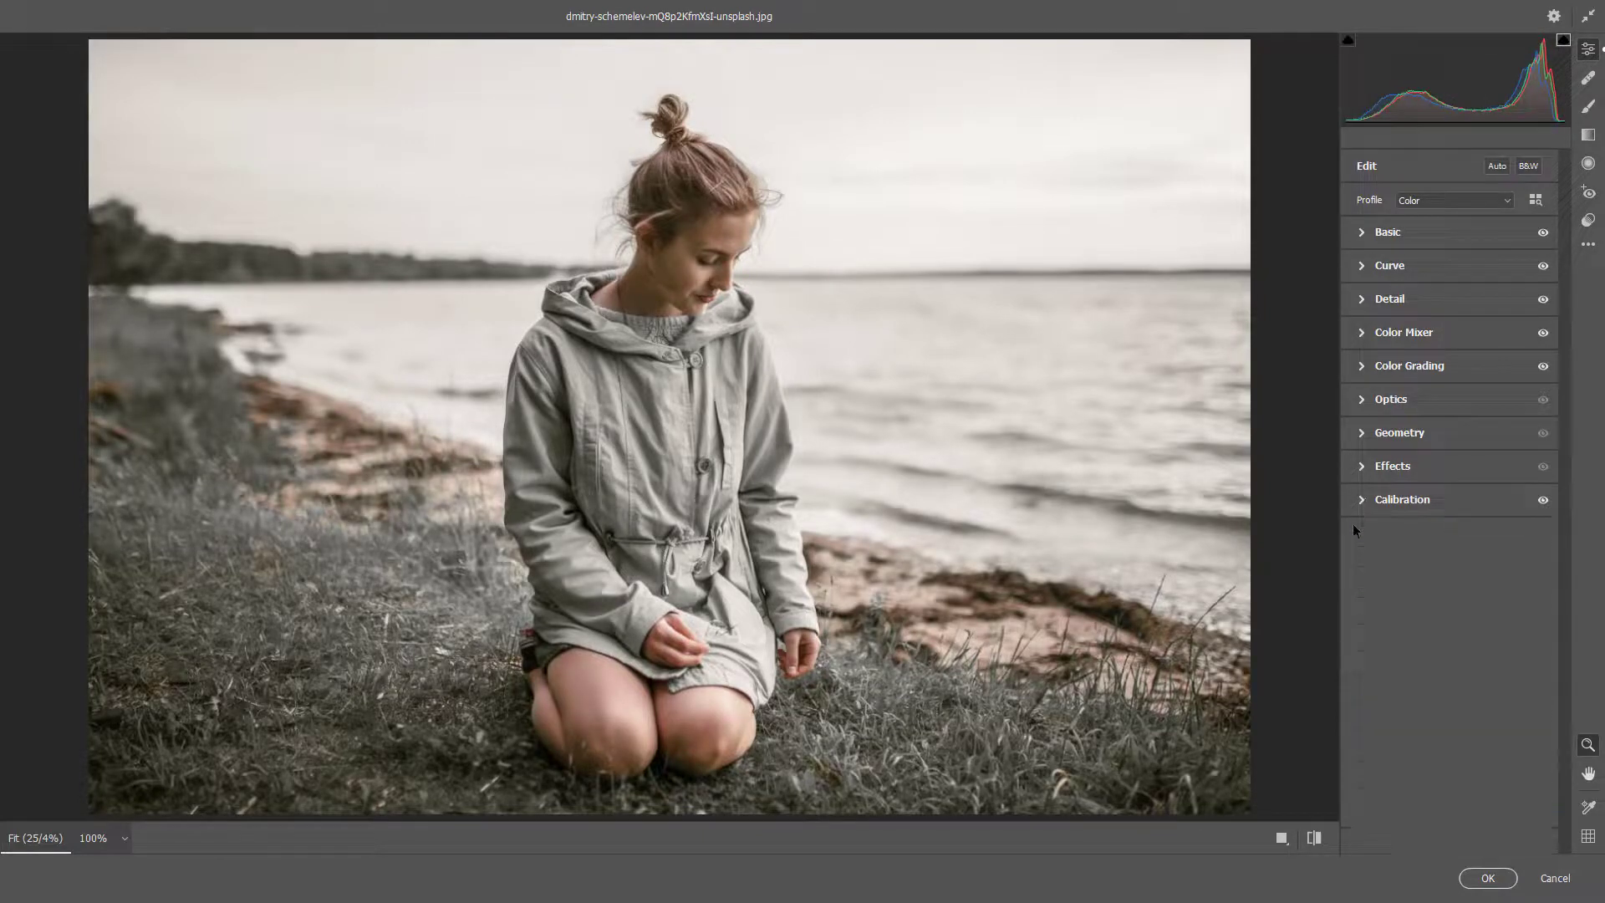
Step: Flip between original and graded looks, ending on a side-by-side Before/After view
left_click(1314, 838)
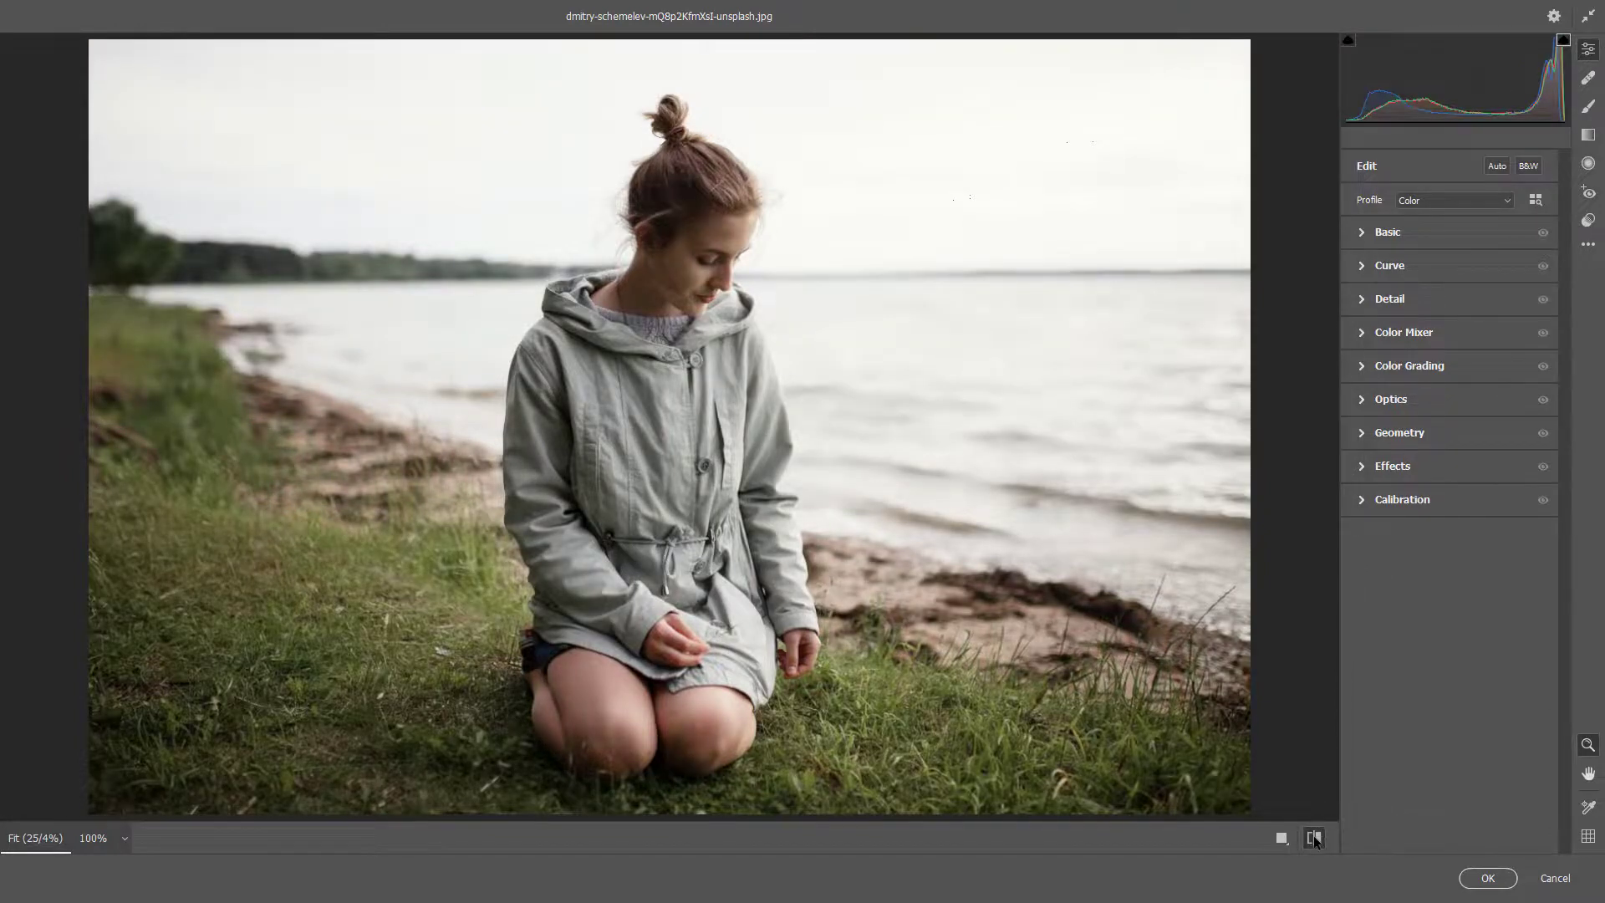
left_click(1314, 837)
left_click(1314, 837)
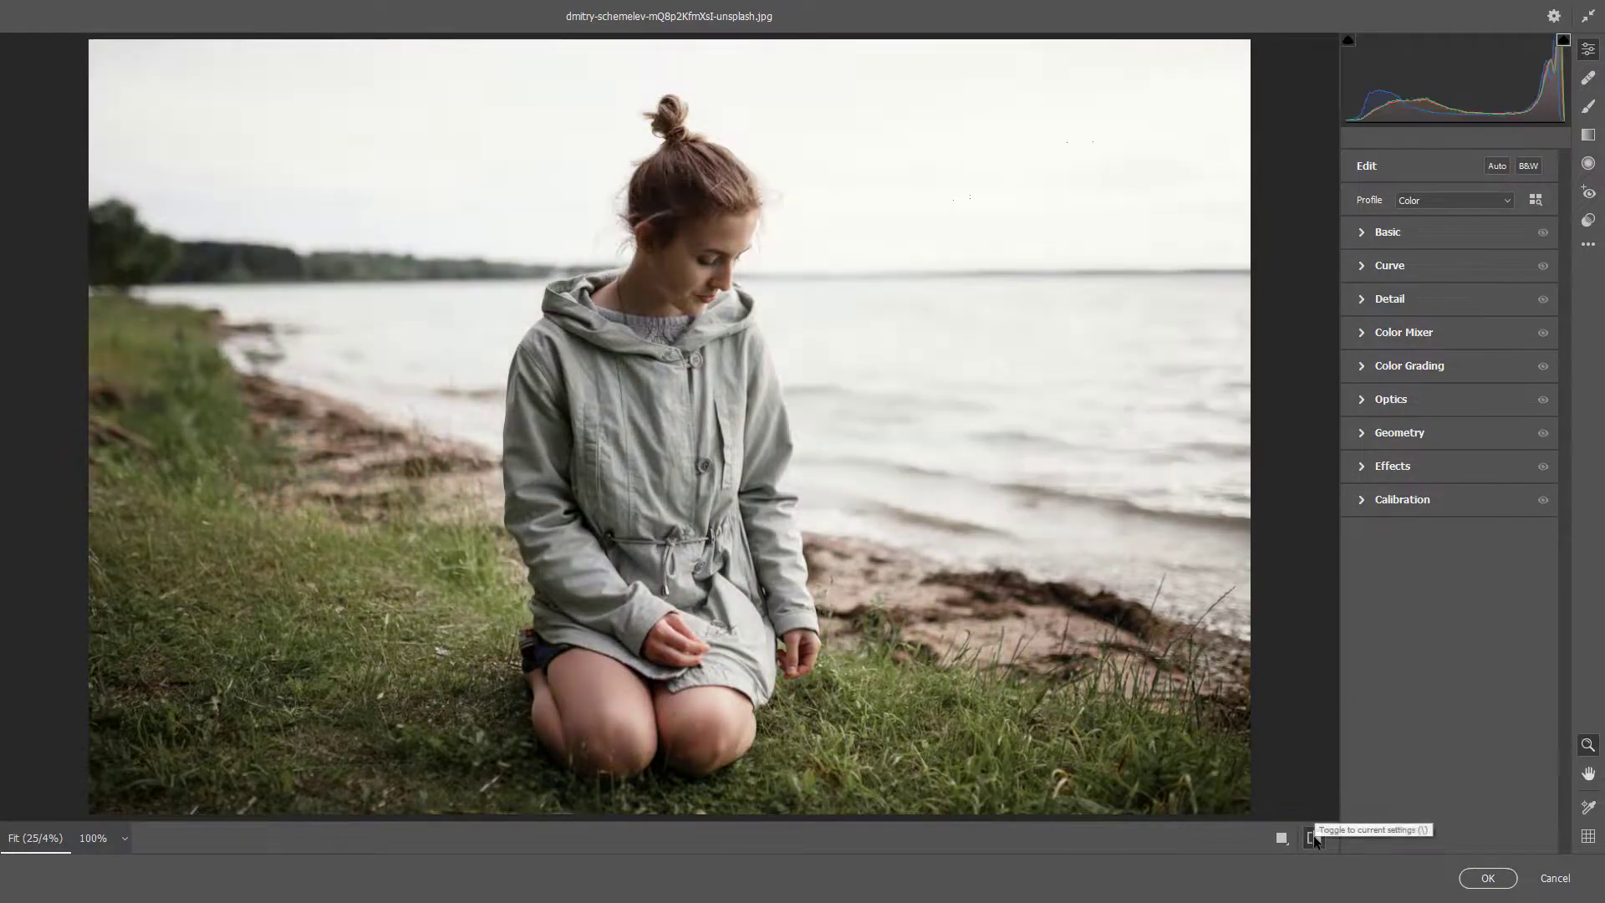
left_click(1314, 838)
left_click(1313, 837)
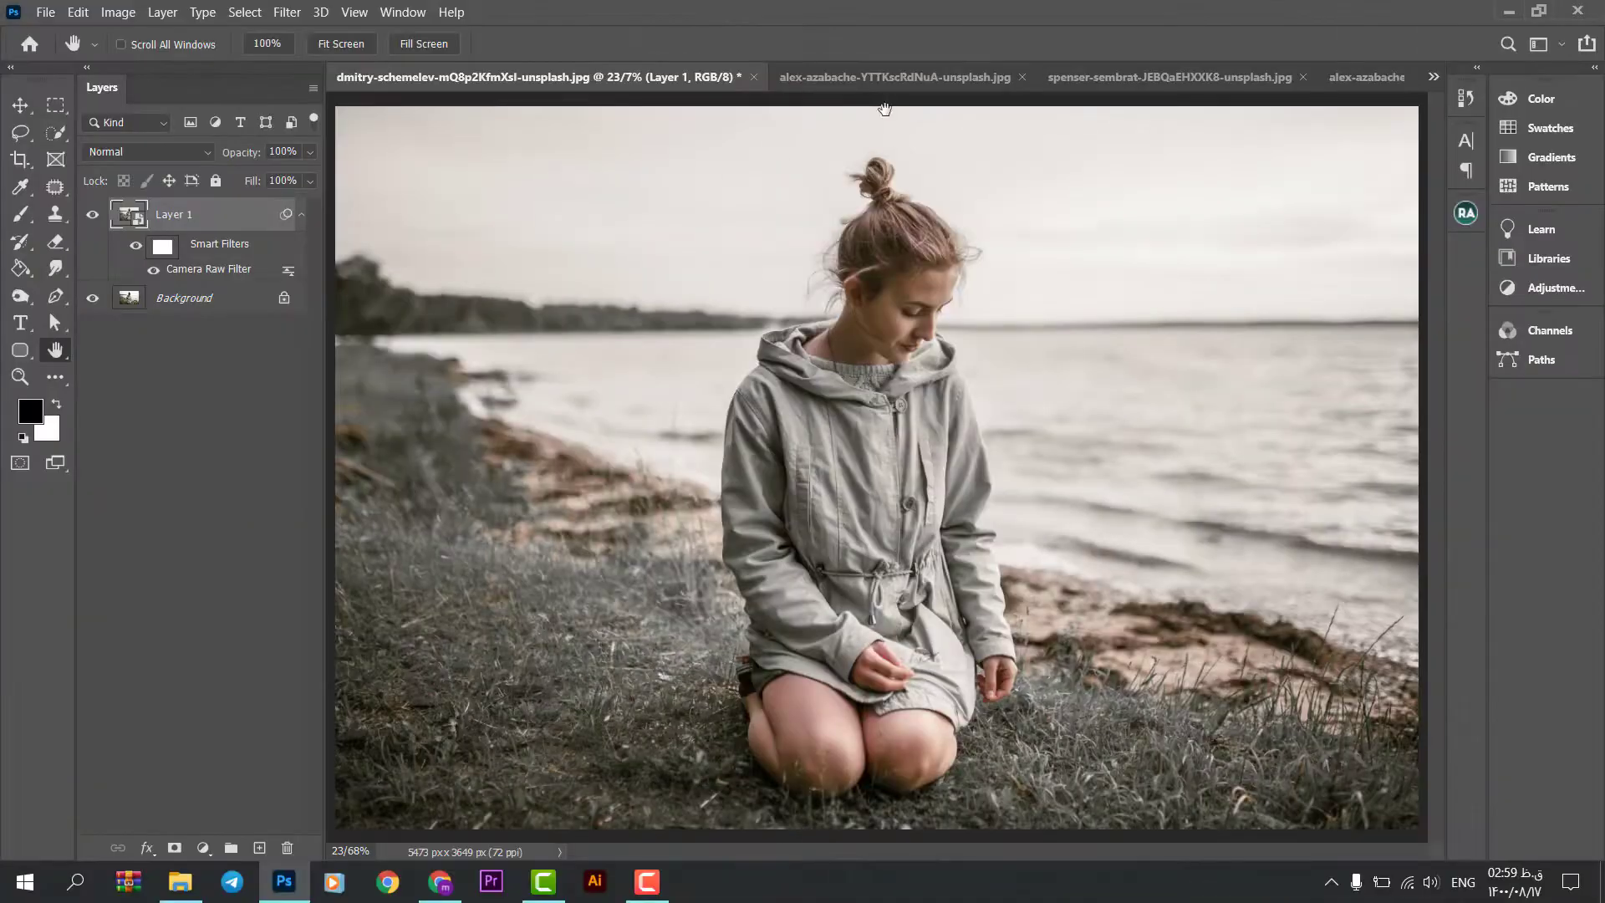
Step: On the rocky-coast photo with the man, toggle Layer 1 to compare with the original
left_click(892, 81)
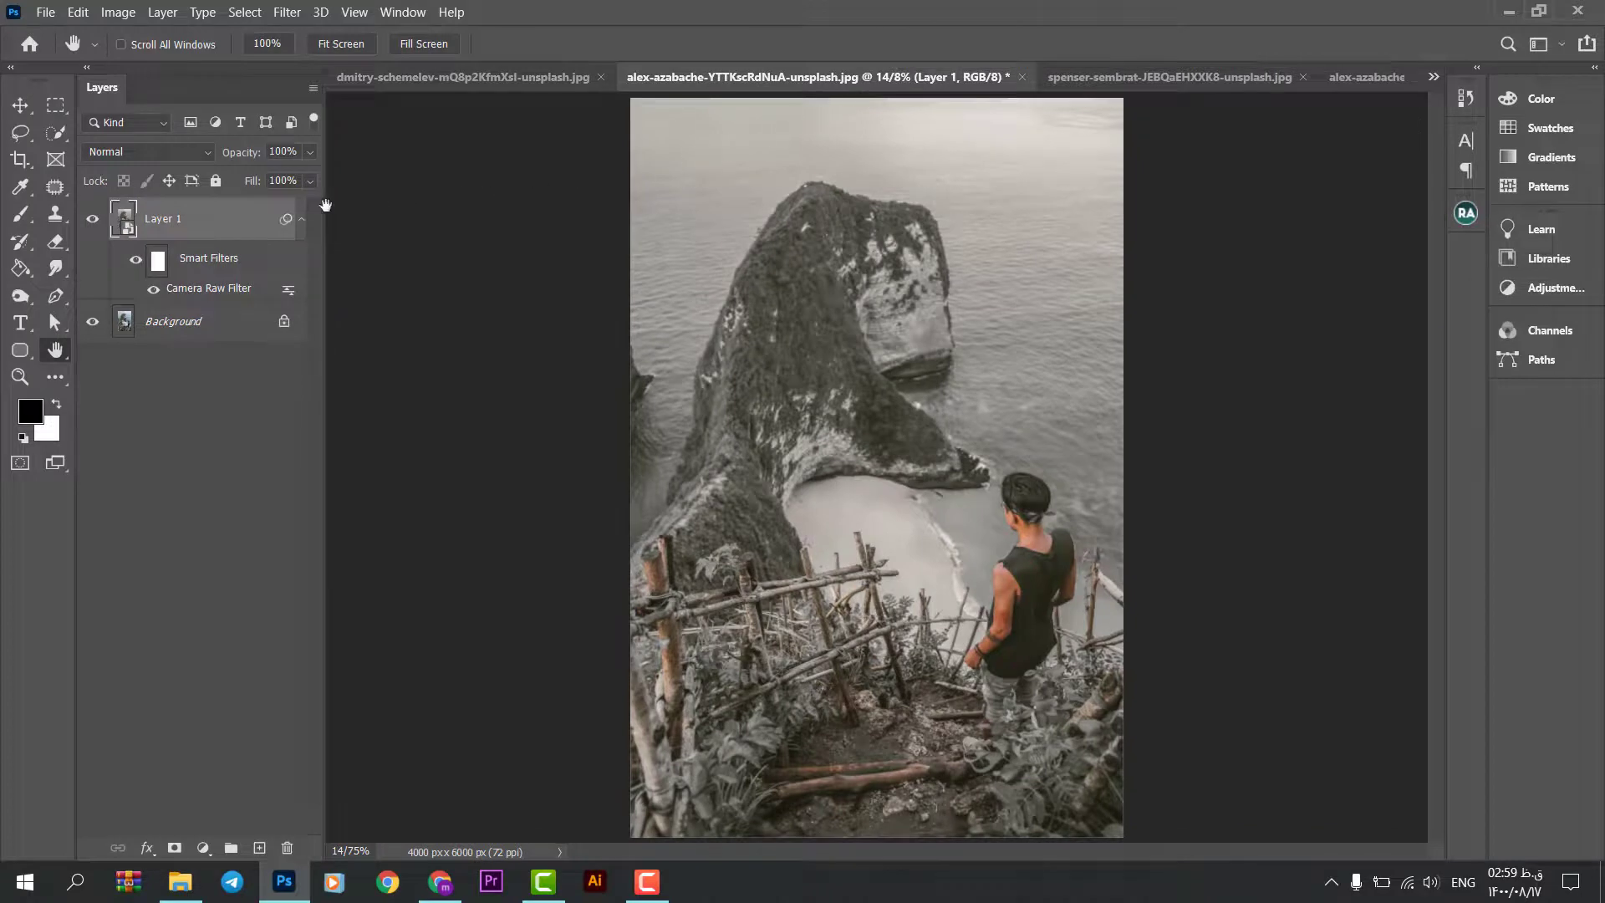
left_click(92, 220)
left_click(92, 220)
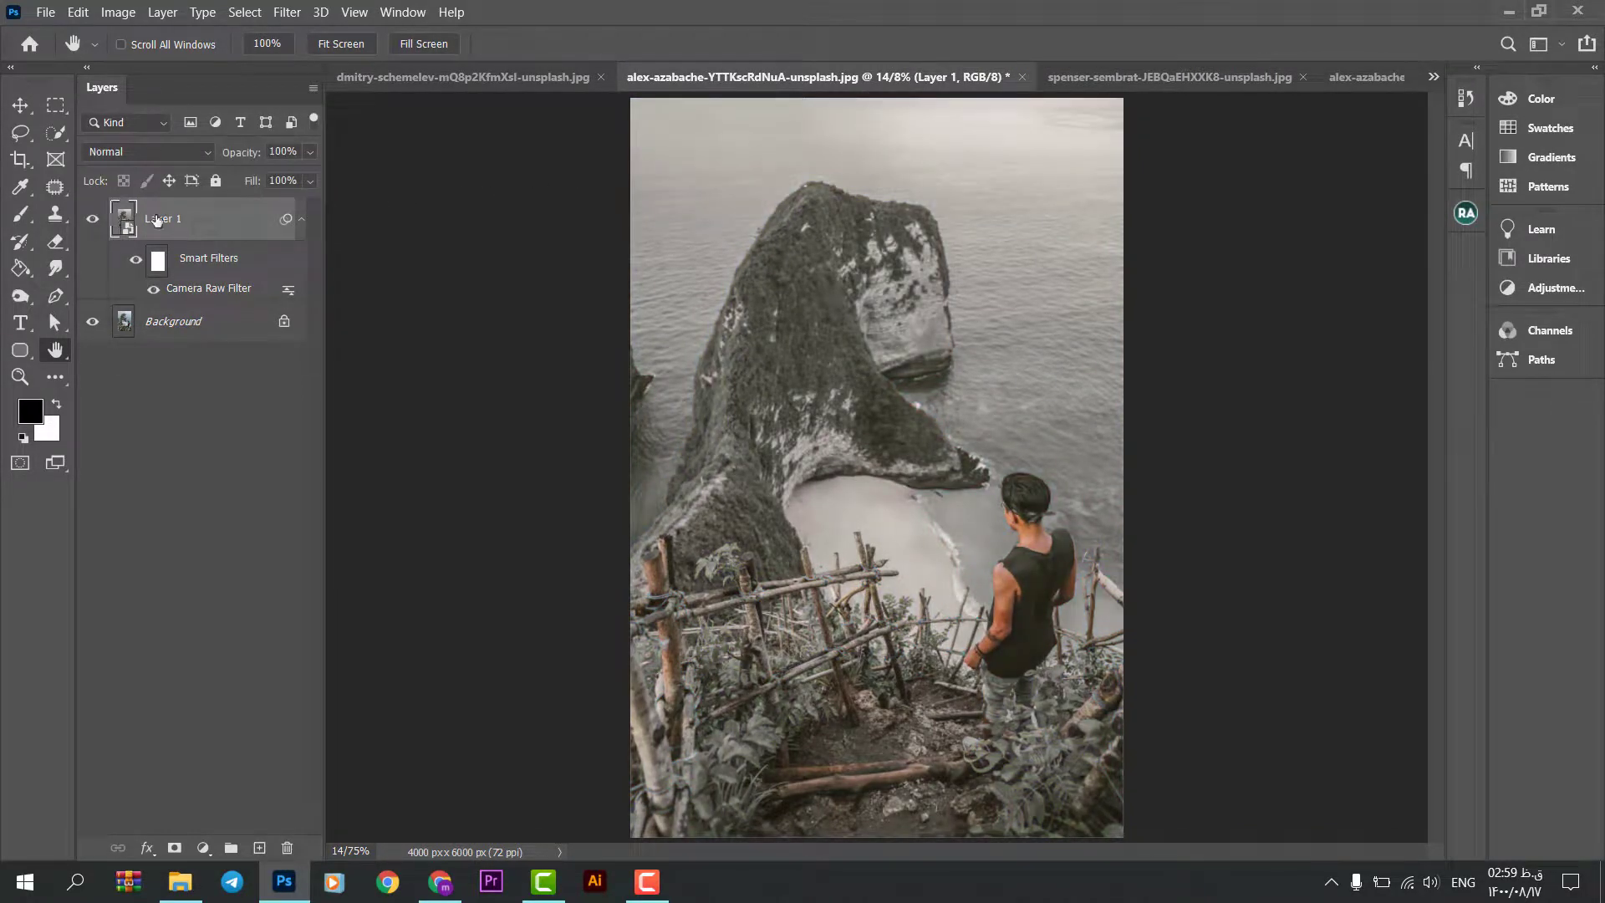
Step: On the lake photo, toggle Layer 1 off and back on to compare the grade
left_click(1086, 77)
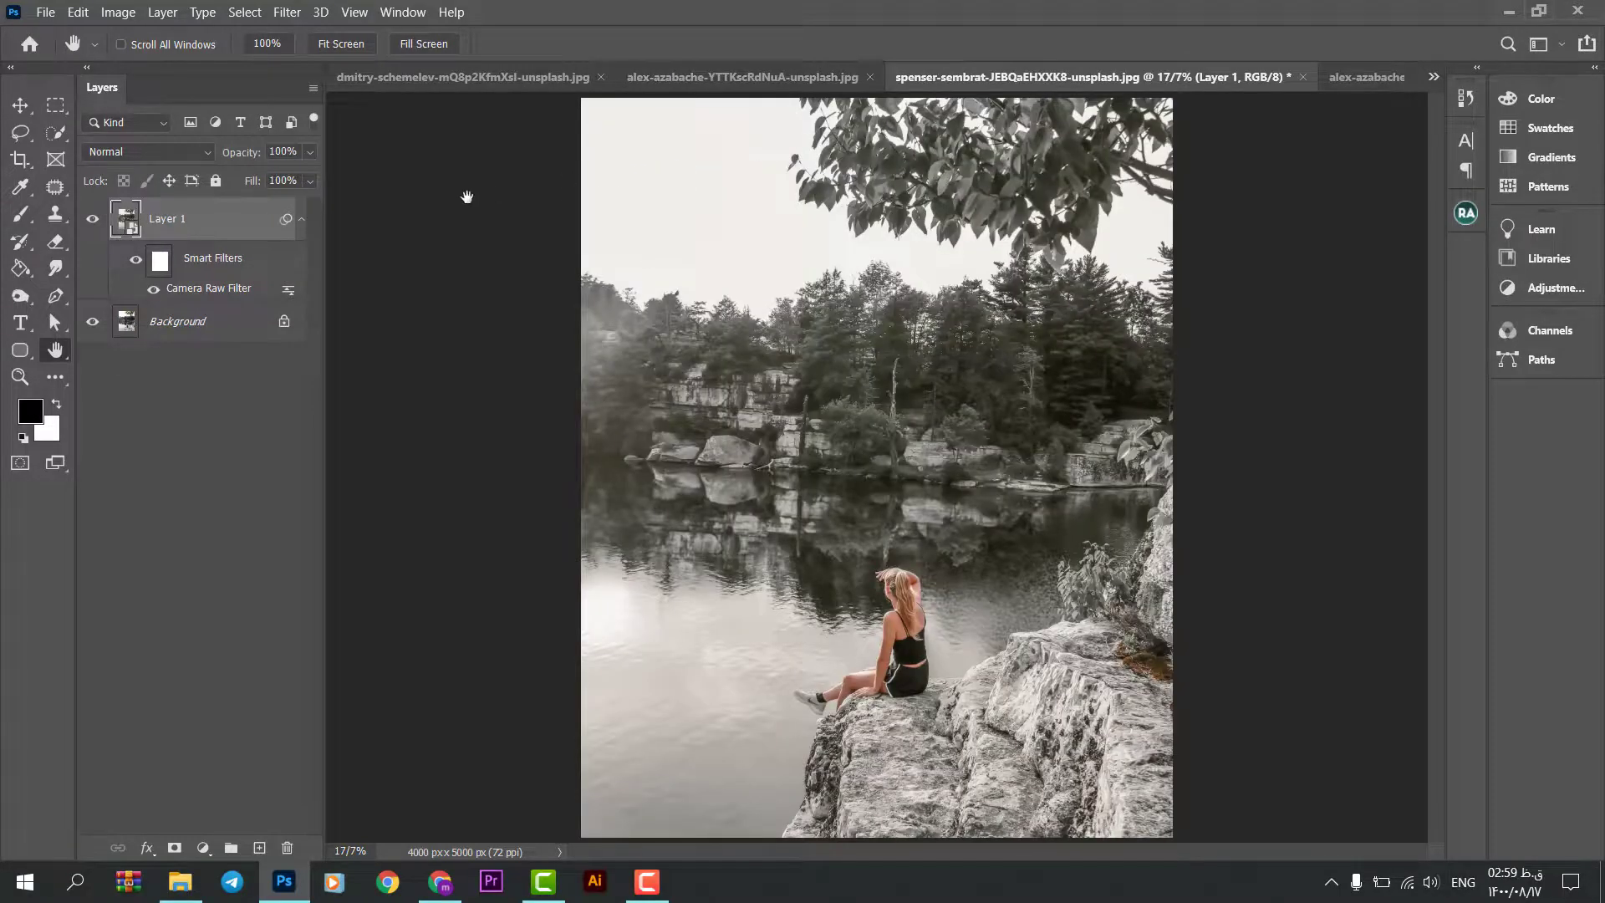
left_click(97, 221)
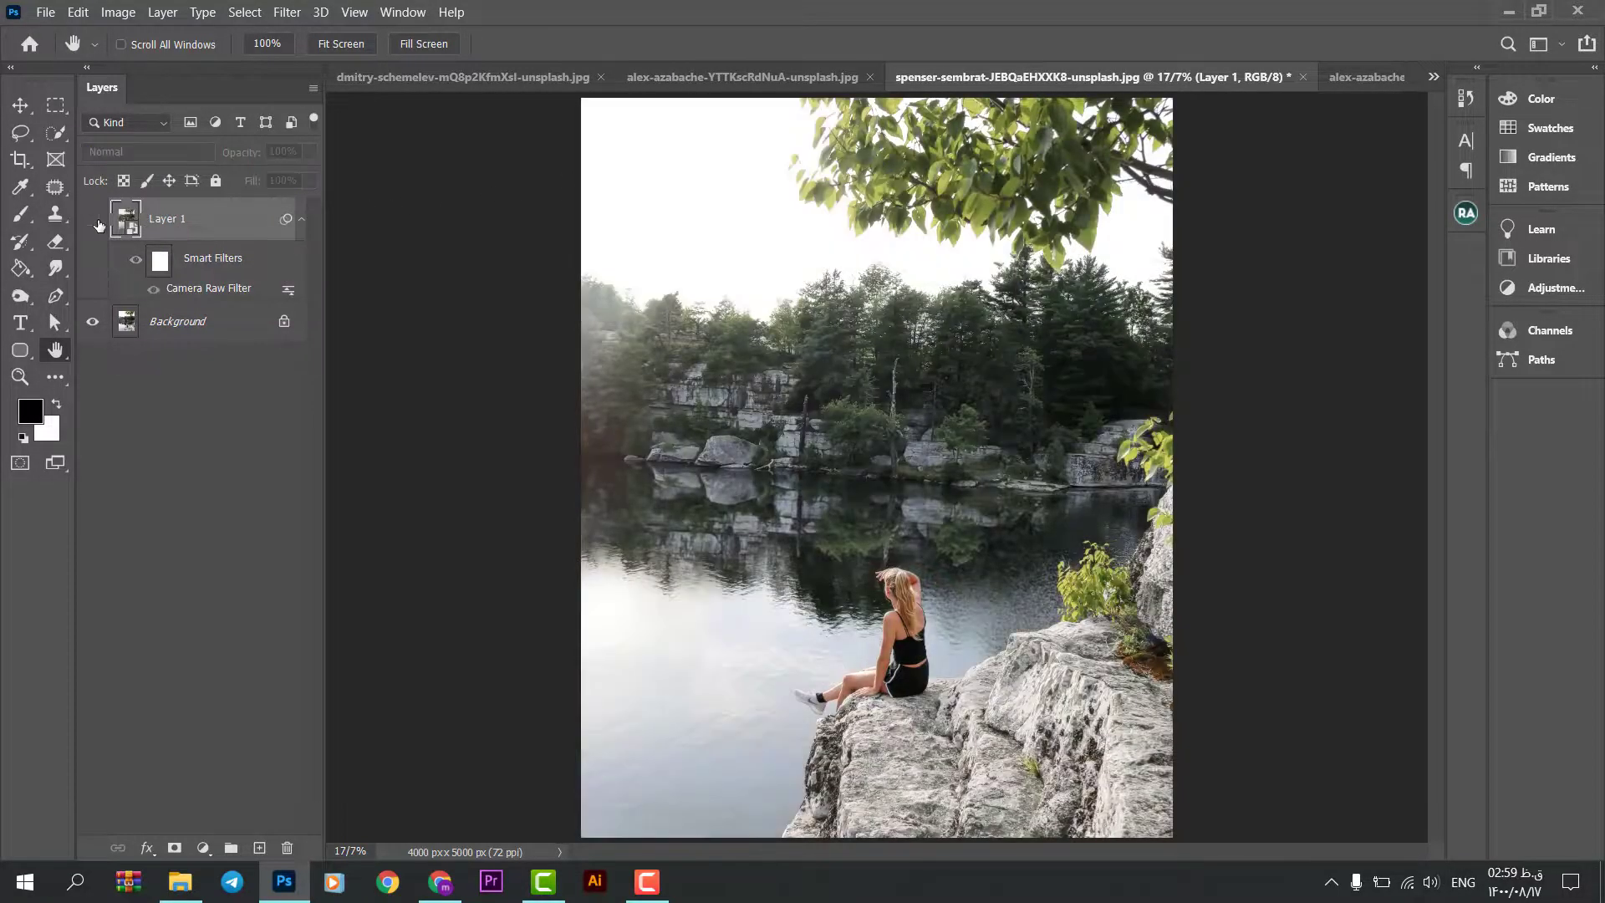
left_click(93, 221)
left_click(94, 220)
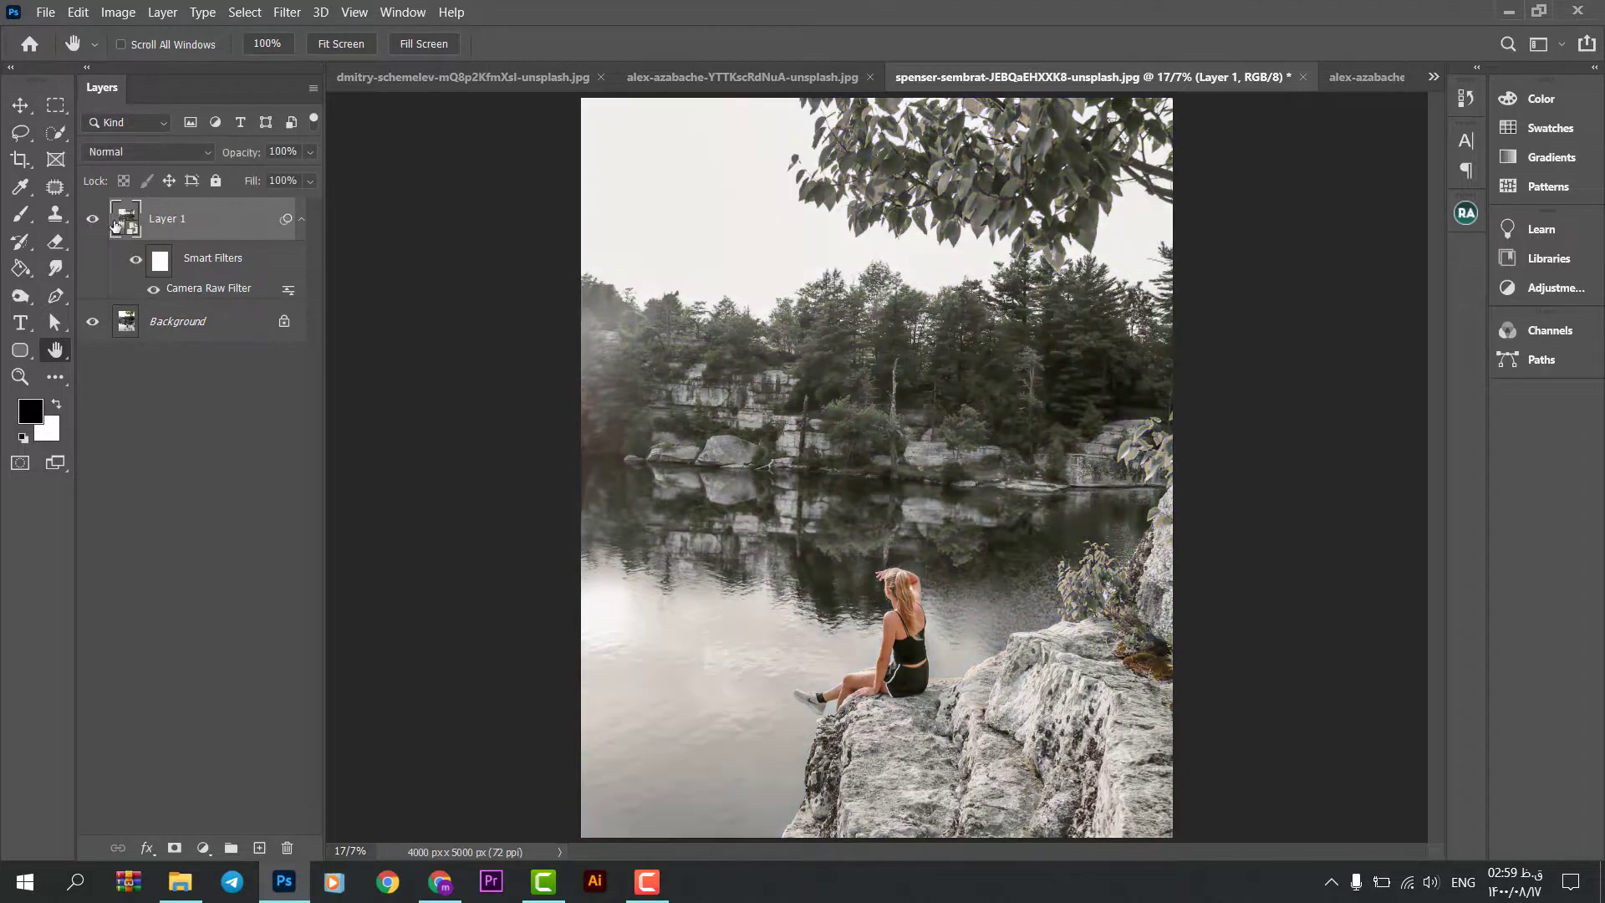
Step: On the other rocky-coast photo, toggle Layer 1 to show the original colours
left_click(1362, 77)
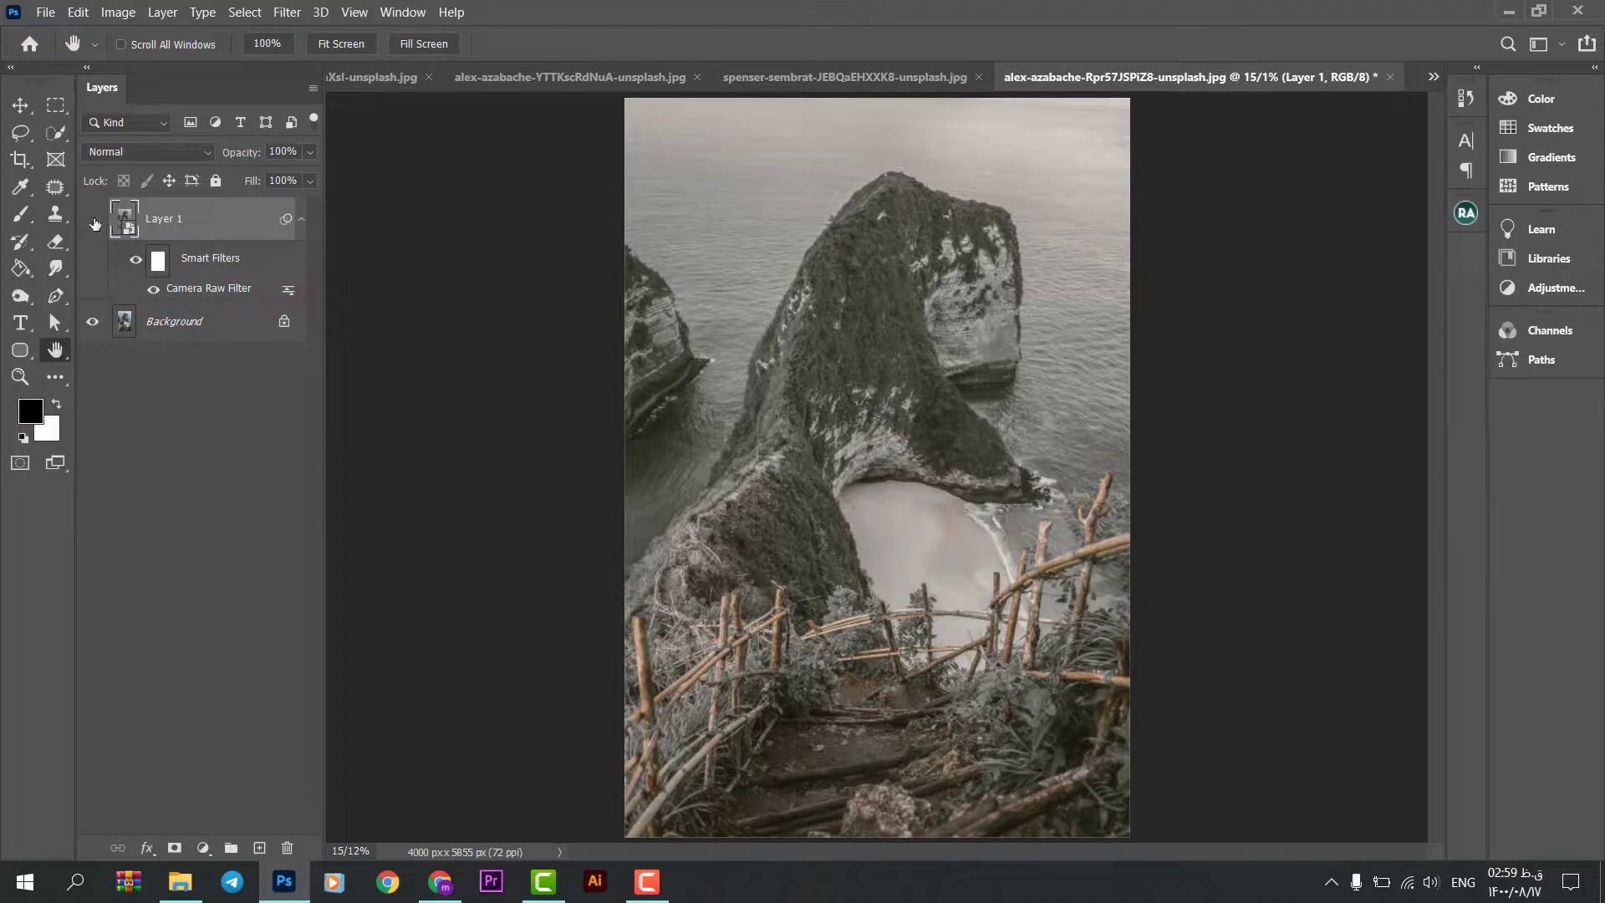
left_click(94, 221)
left_click(93, 220)
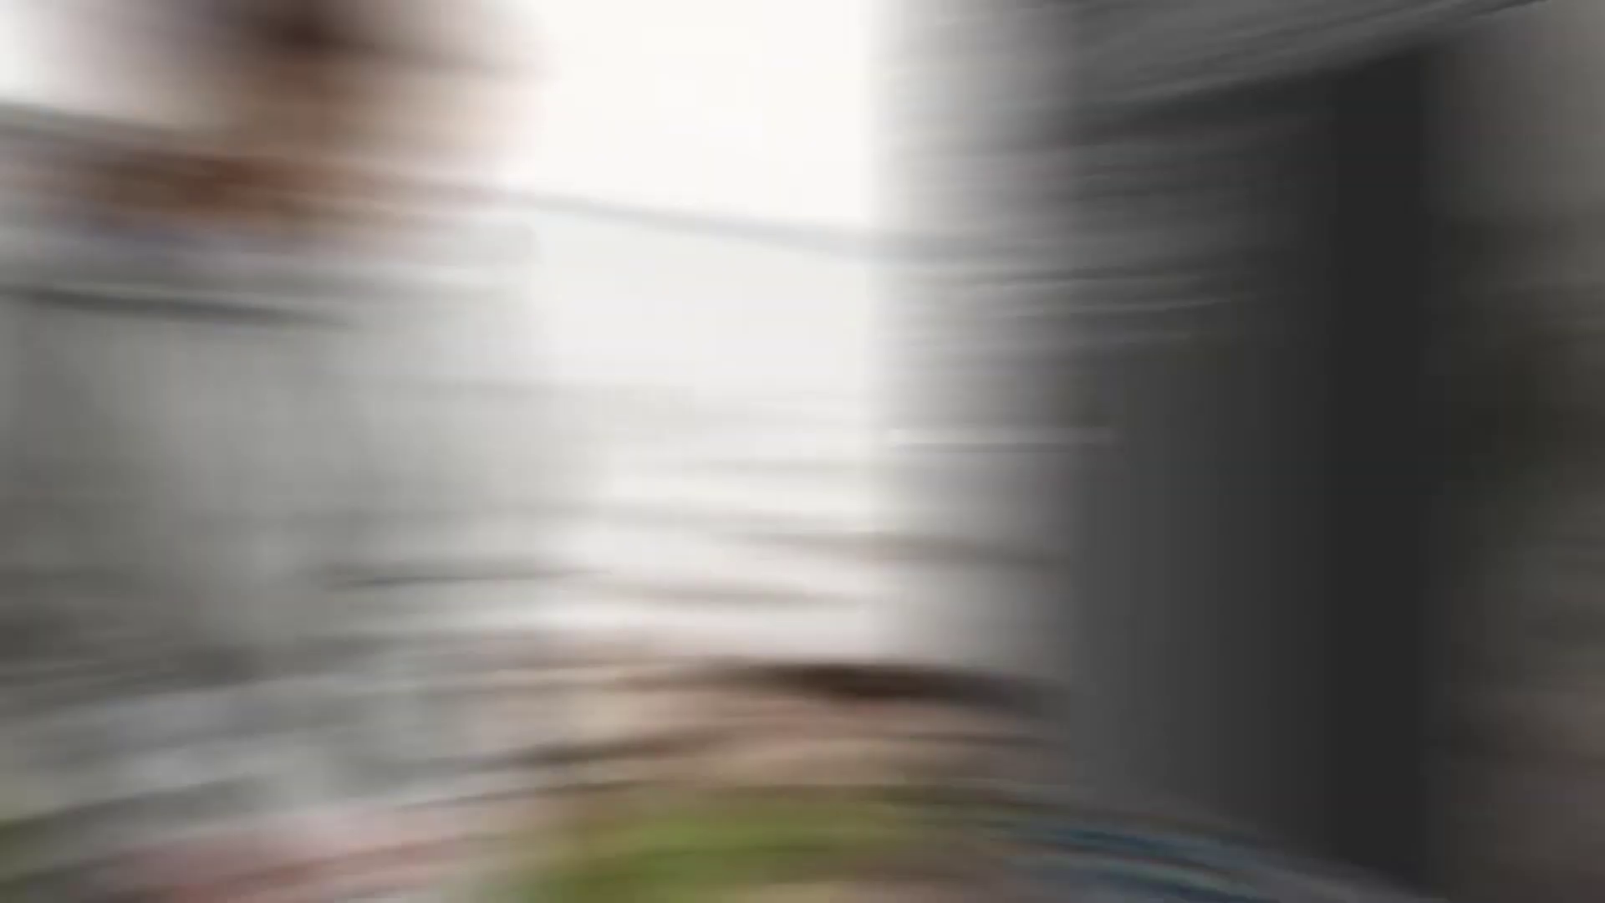